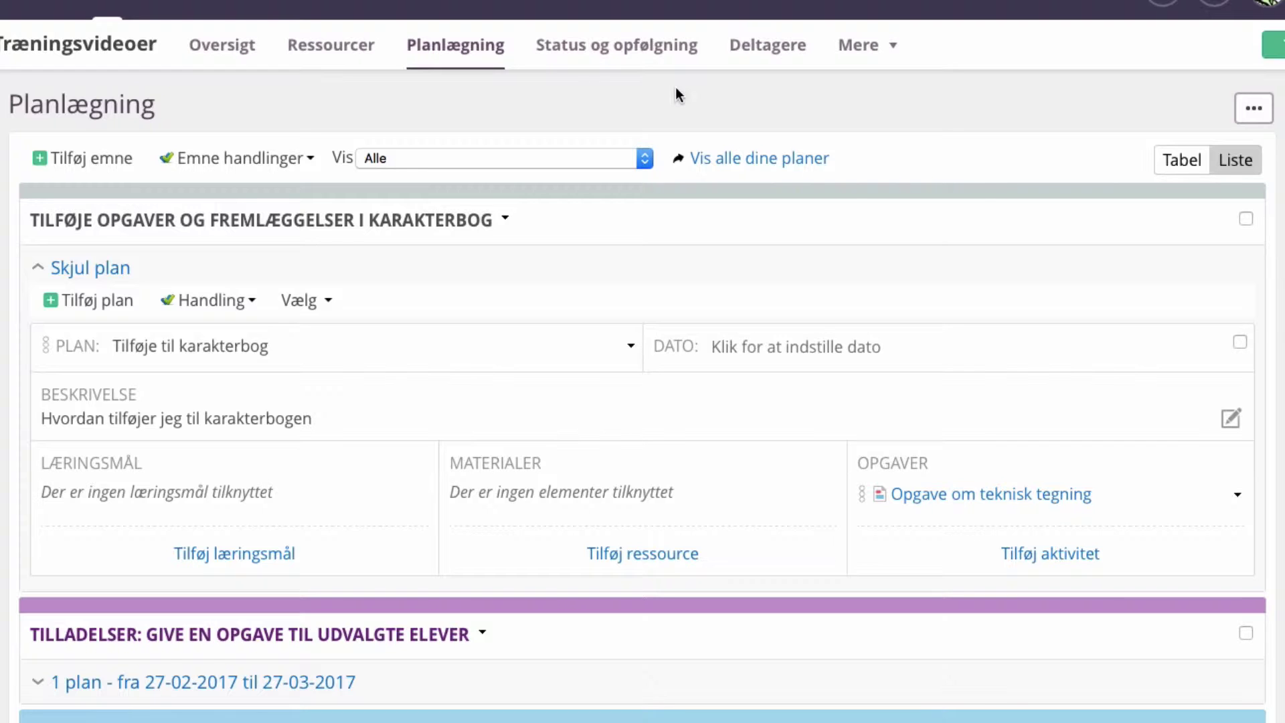
Open the assignment "Opgave om teknisk tegning" from the plan and review its description and submitted answers
left_click(981, 511)
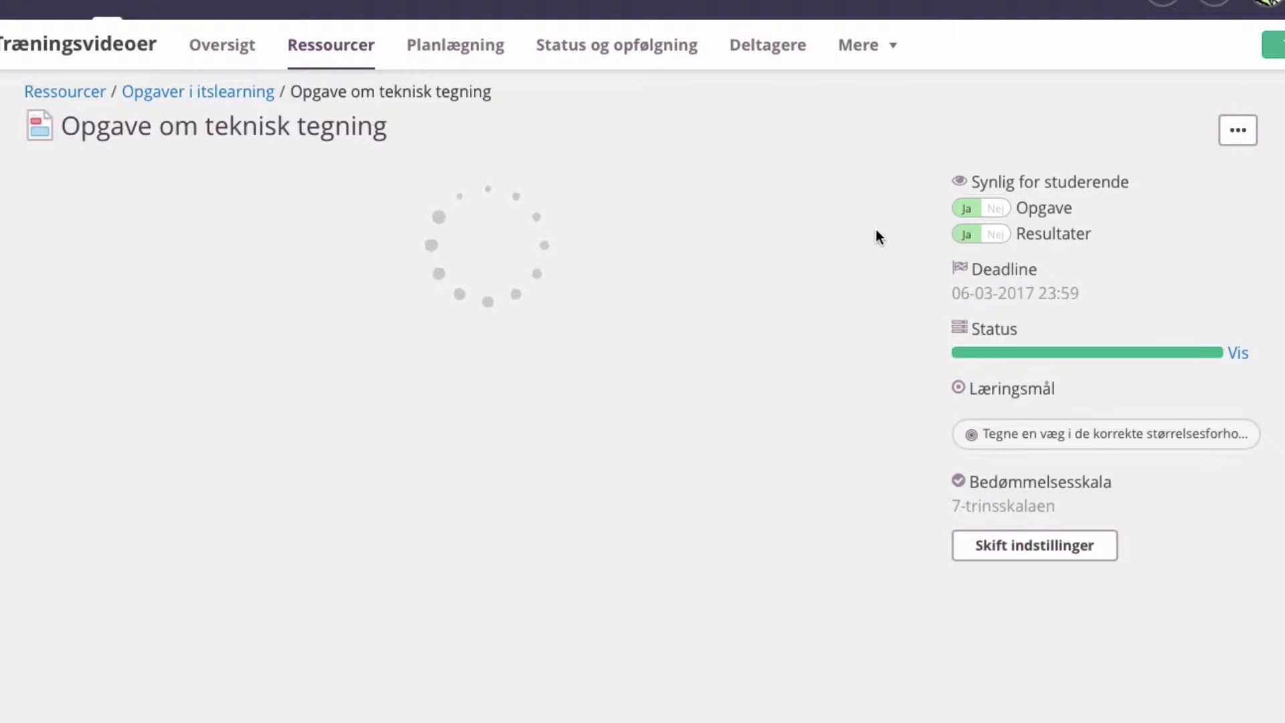
left_click(888, 199)
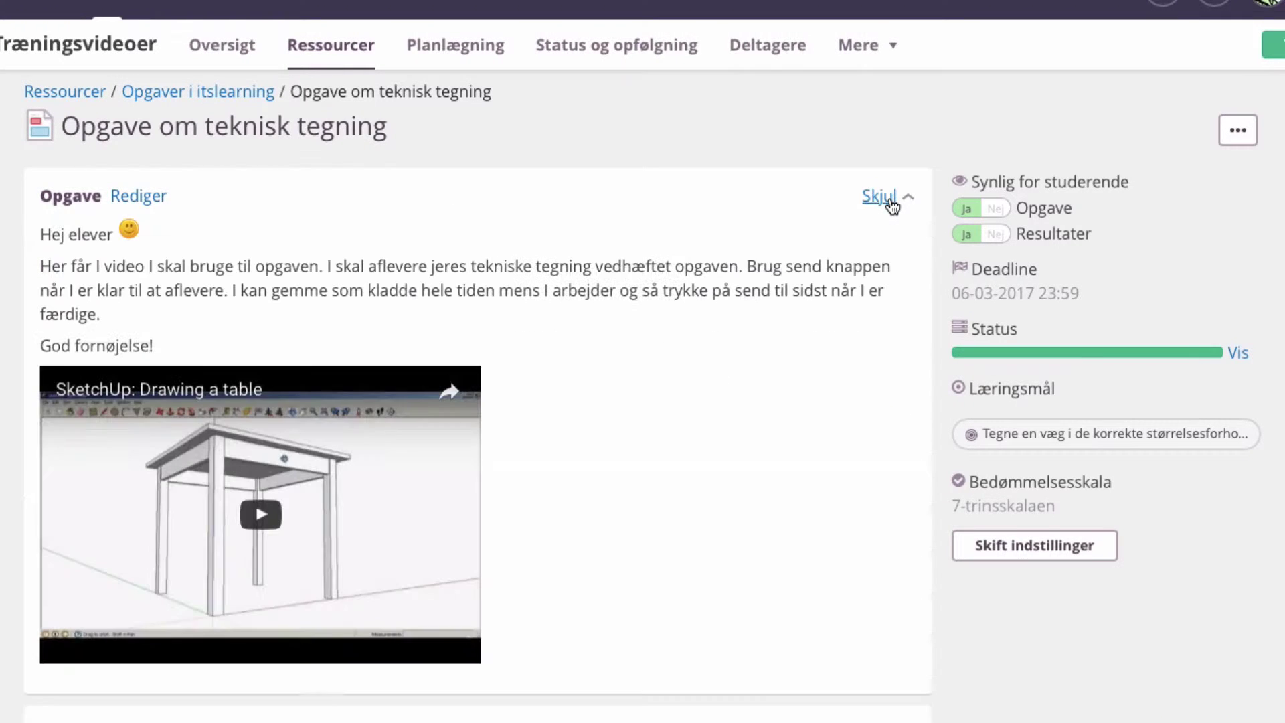
scroll(745, 402, "down", 3)
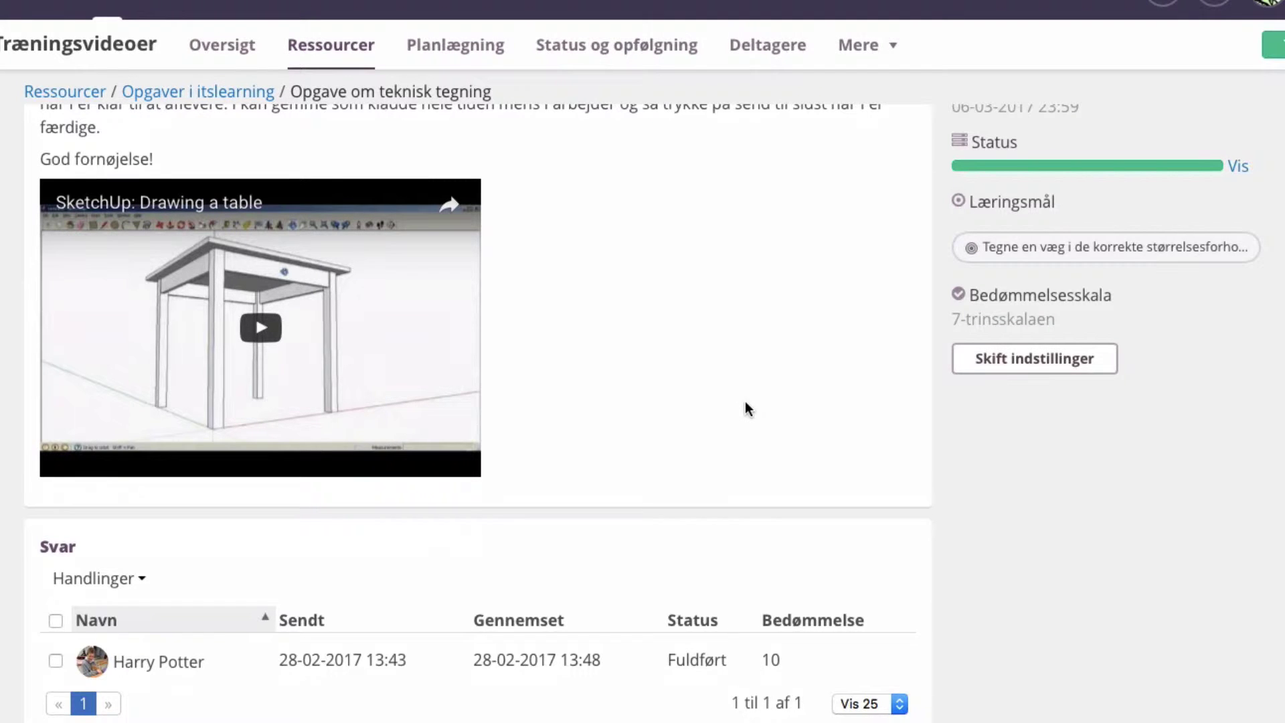
scroll(745, 405, "up", 2)
scroll(745, 405, "down", 2)
scroll(745, 405, "up", 2)
scroll(745, 405, "up", 3)
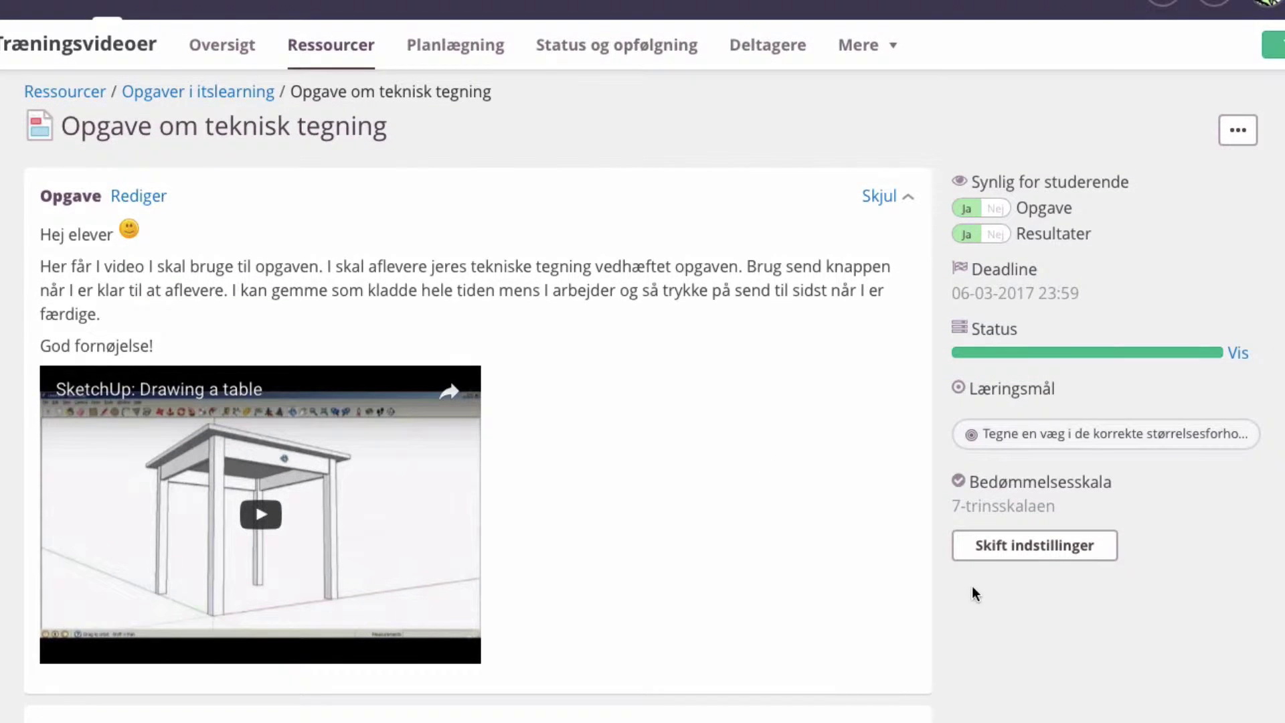
Edit the assignment's settings so that Tilføj til karakterbog is enabled, and save them
left_click(1035, 553)
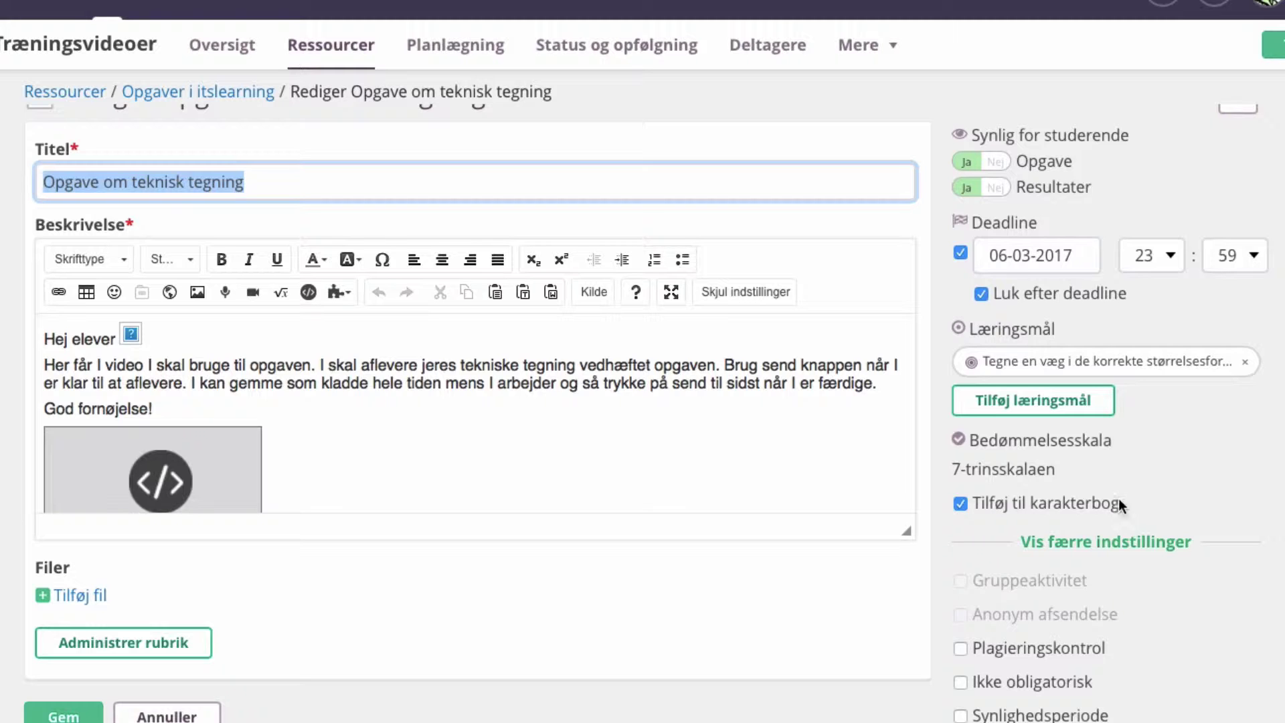
left_click(962, 503)
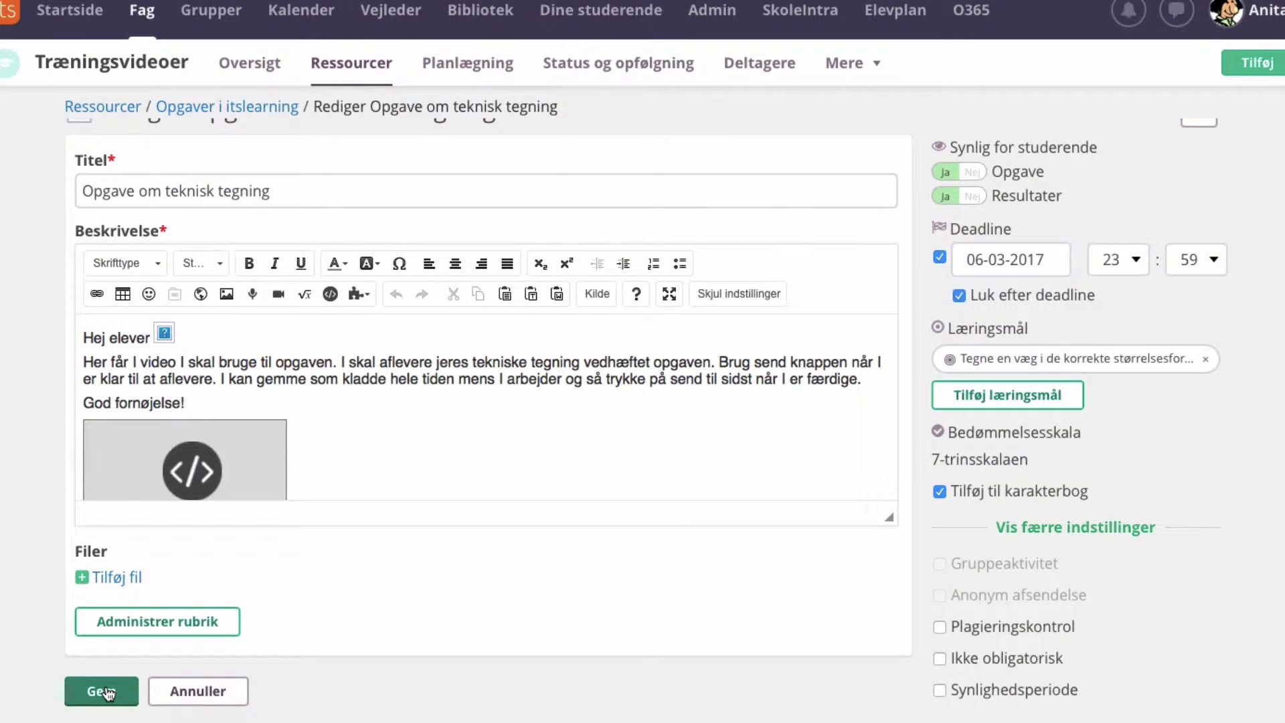
left_click(101, 691)
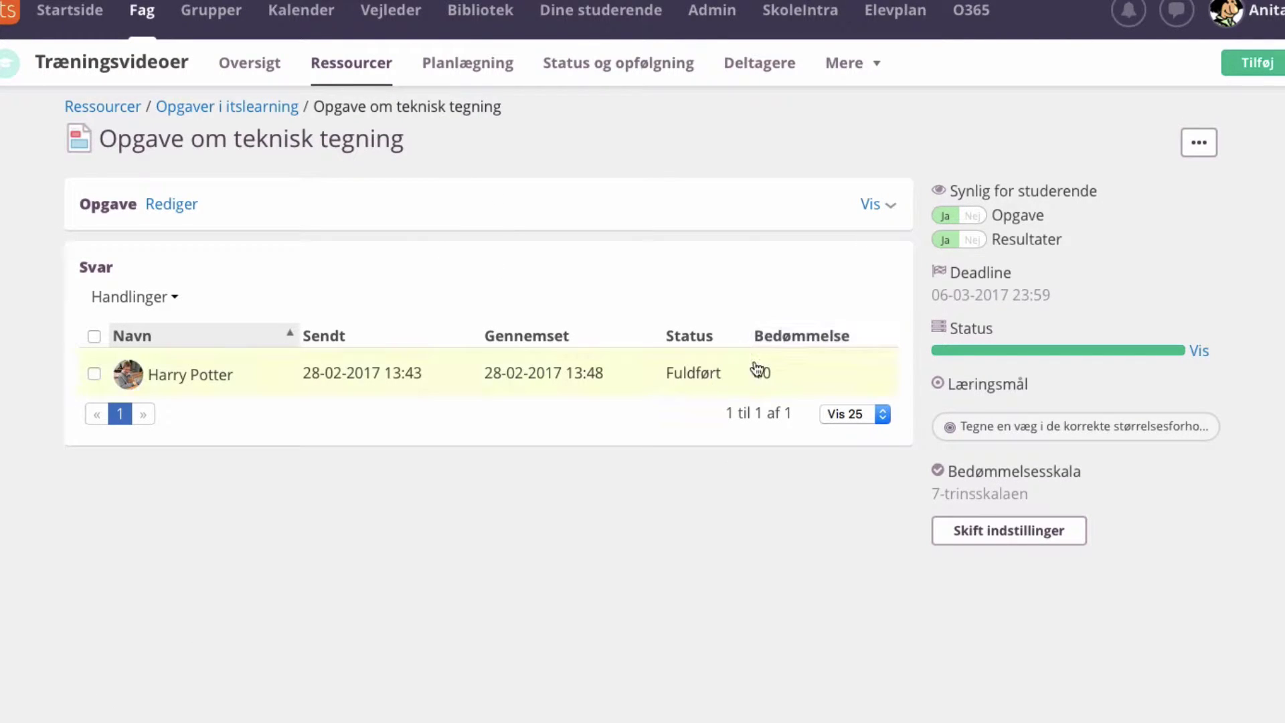
Expand the assignment description and check the grade given to the submitted answer
left_click(871, 205)
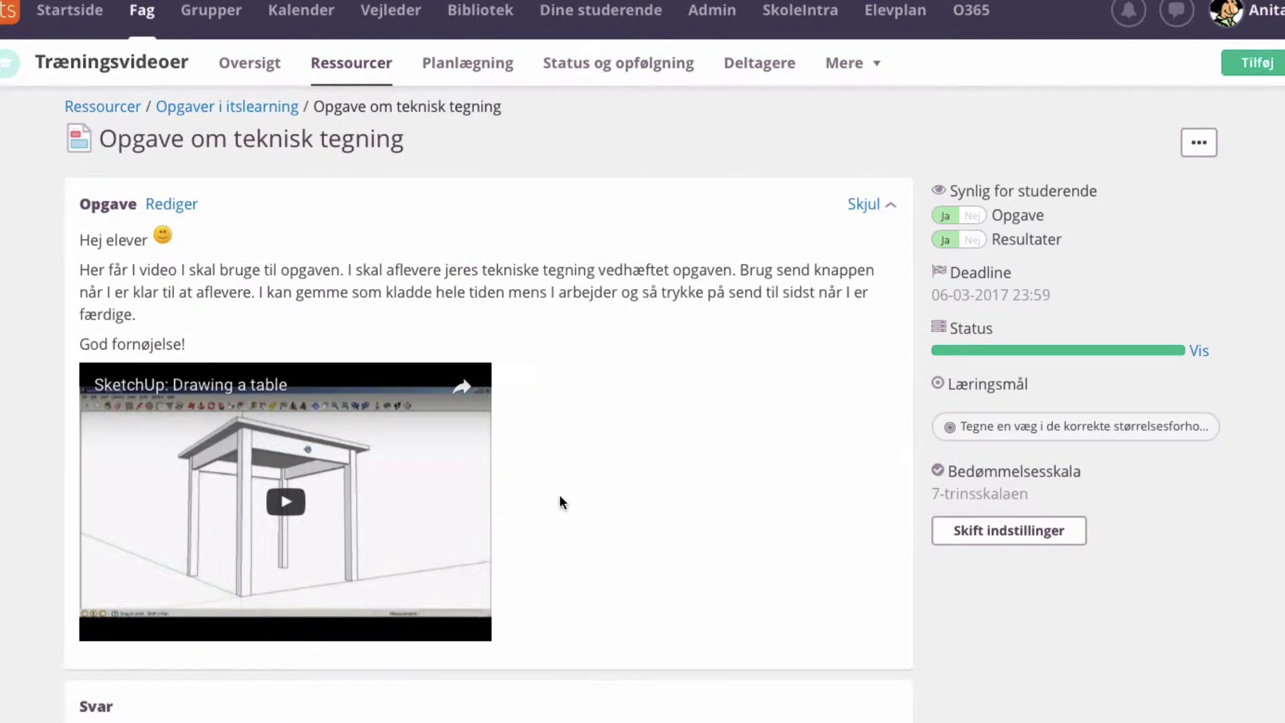
scroll(561, 502, "down", 3)
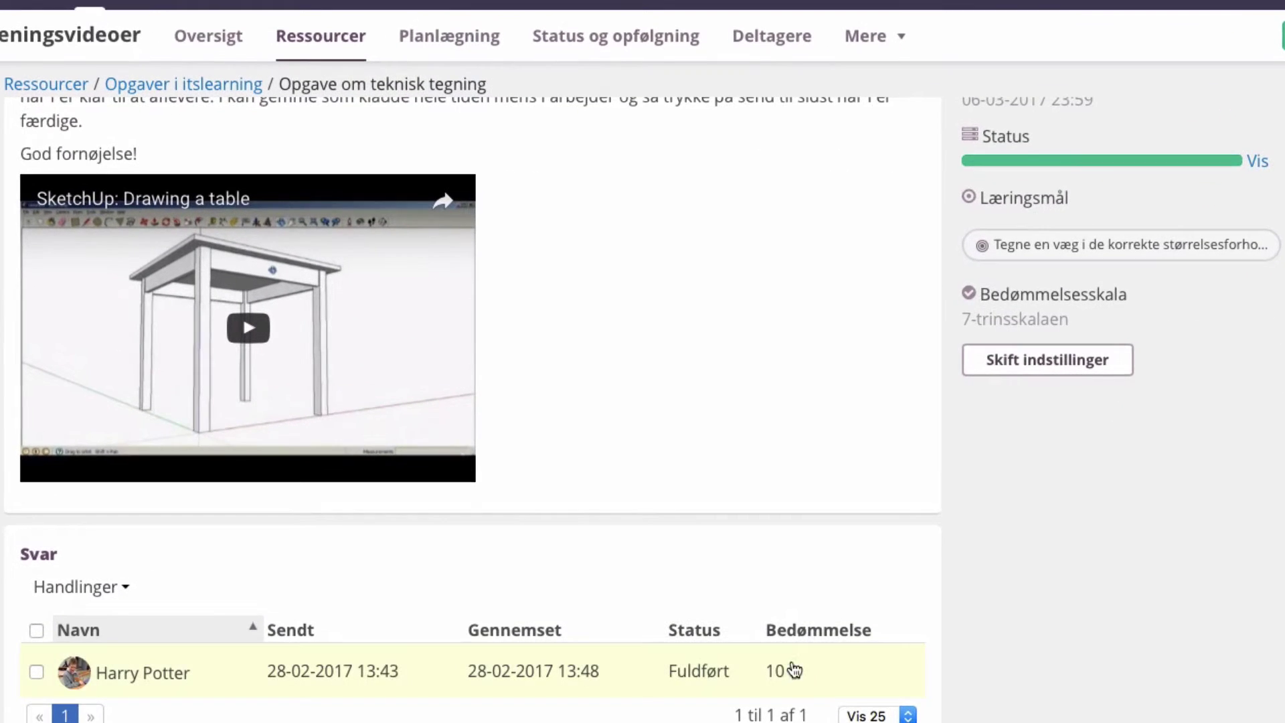
scroll(734, 375, "up", 3)
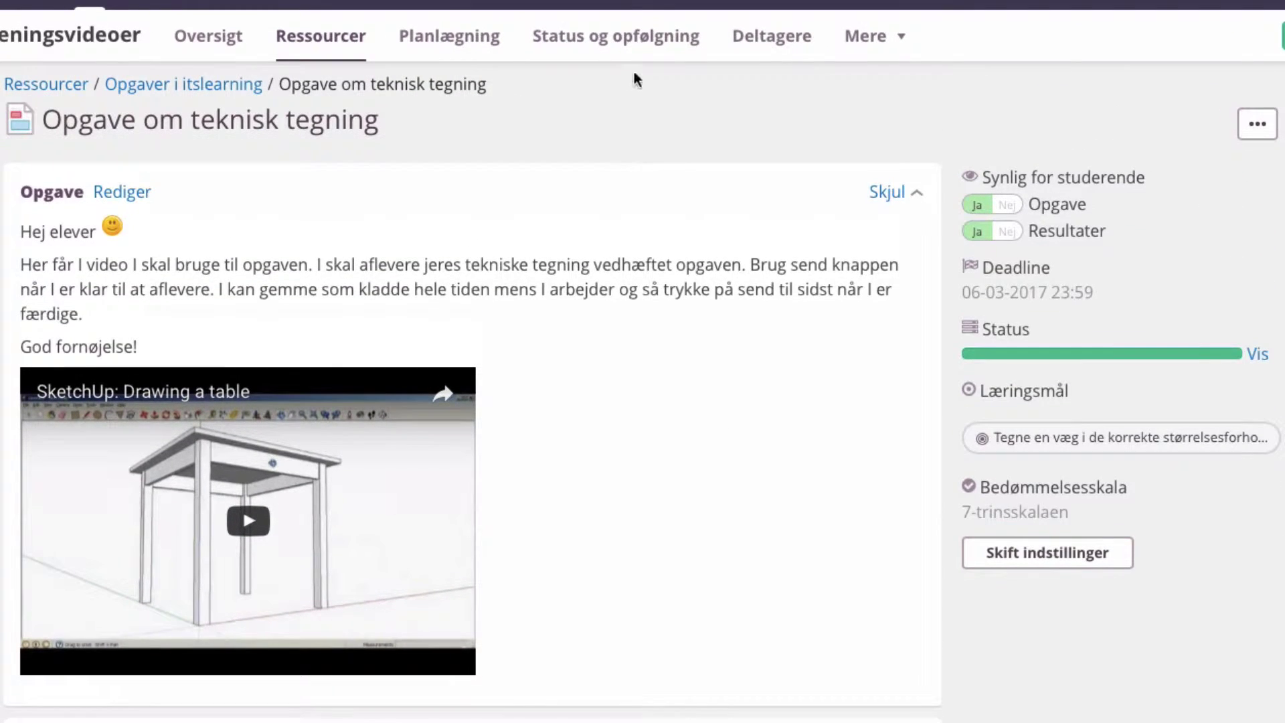
Open the course's Karakterbog under Status og opfølgning and examine the column for the technical drawing assignment
left_click(609, 41)
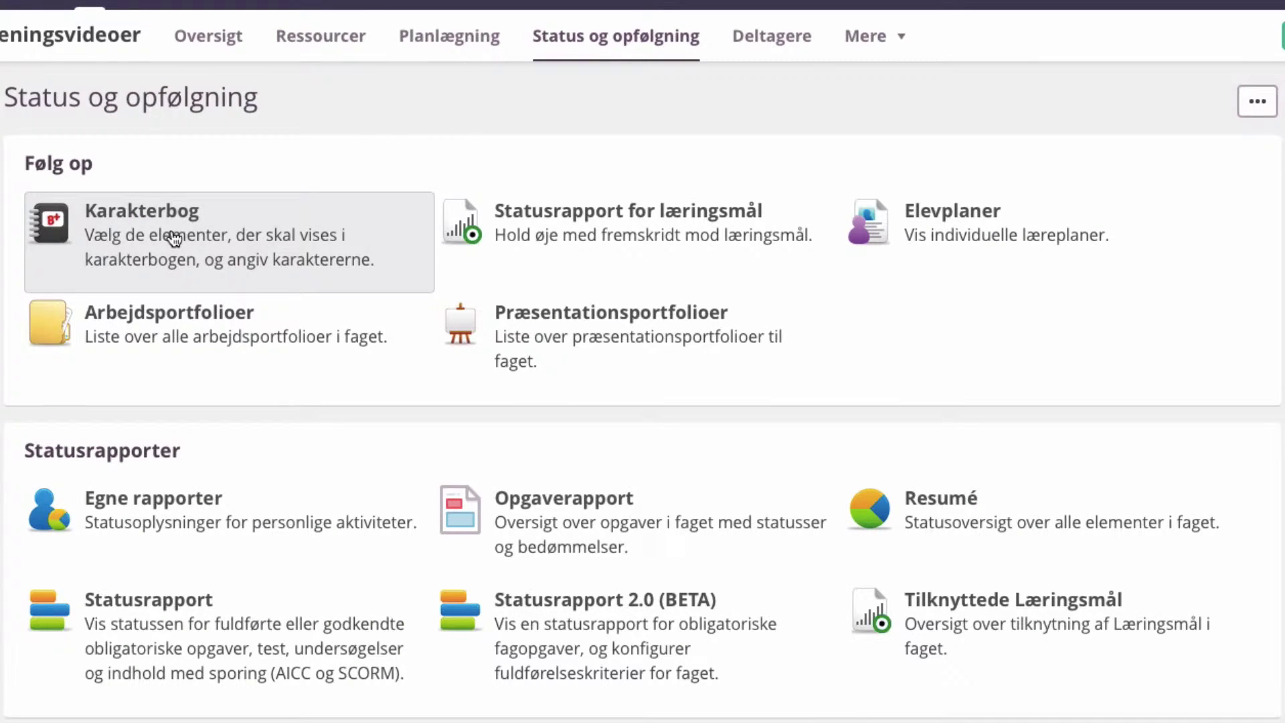
left_click(174, 238)
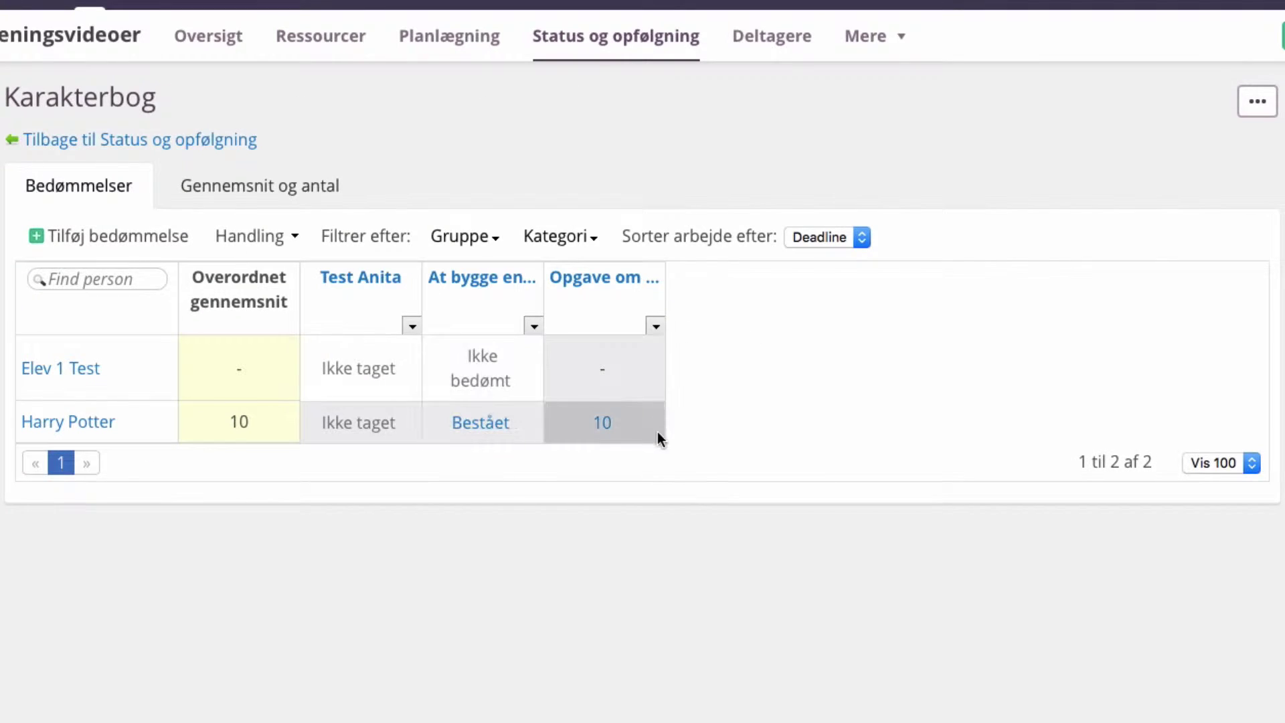
mouse_move(610, 276)
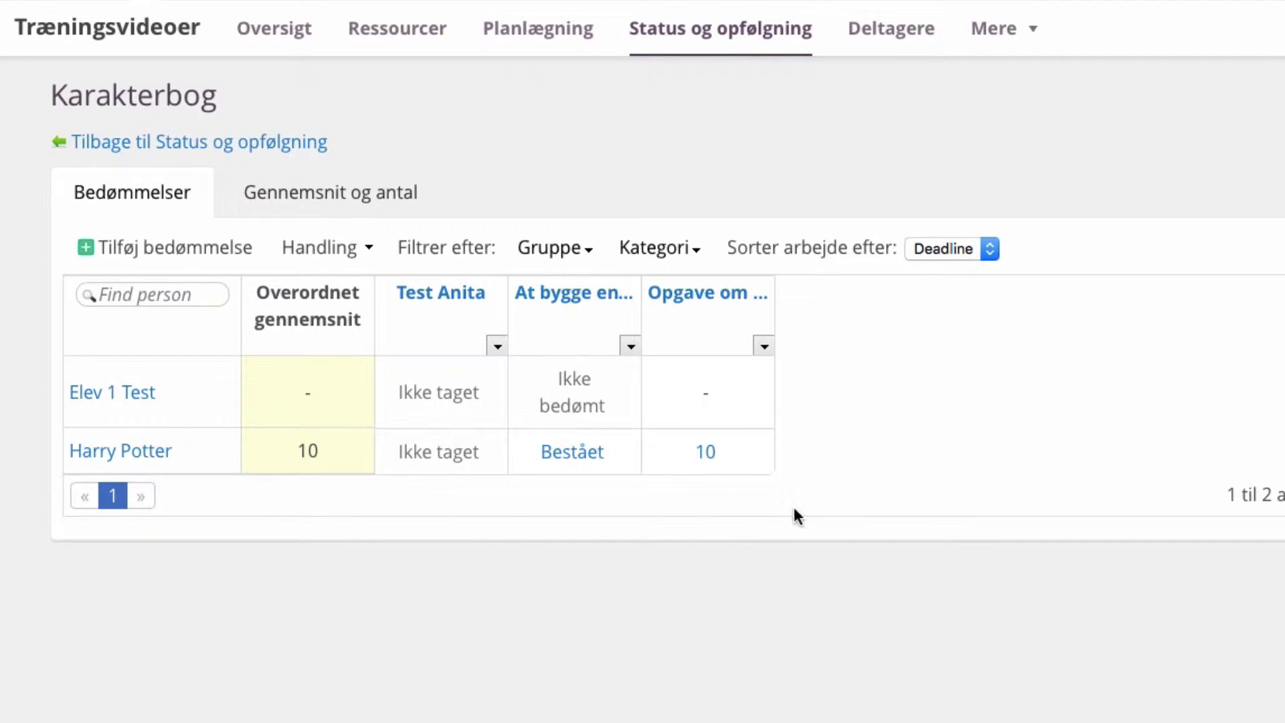
Start a new Brugerdefineret aktivitet in the plan "Tilføje til karakterbog" on the Planlægning page
left_click(575, 34)
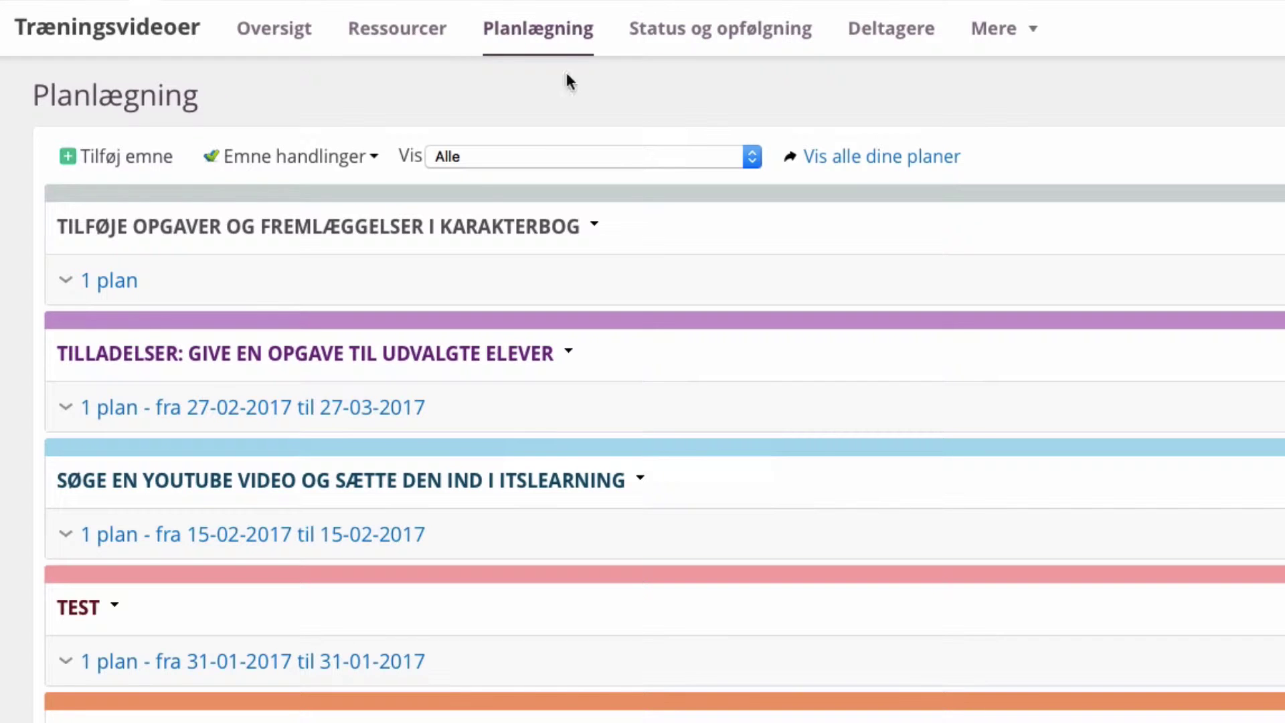
left_click(119, 283)
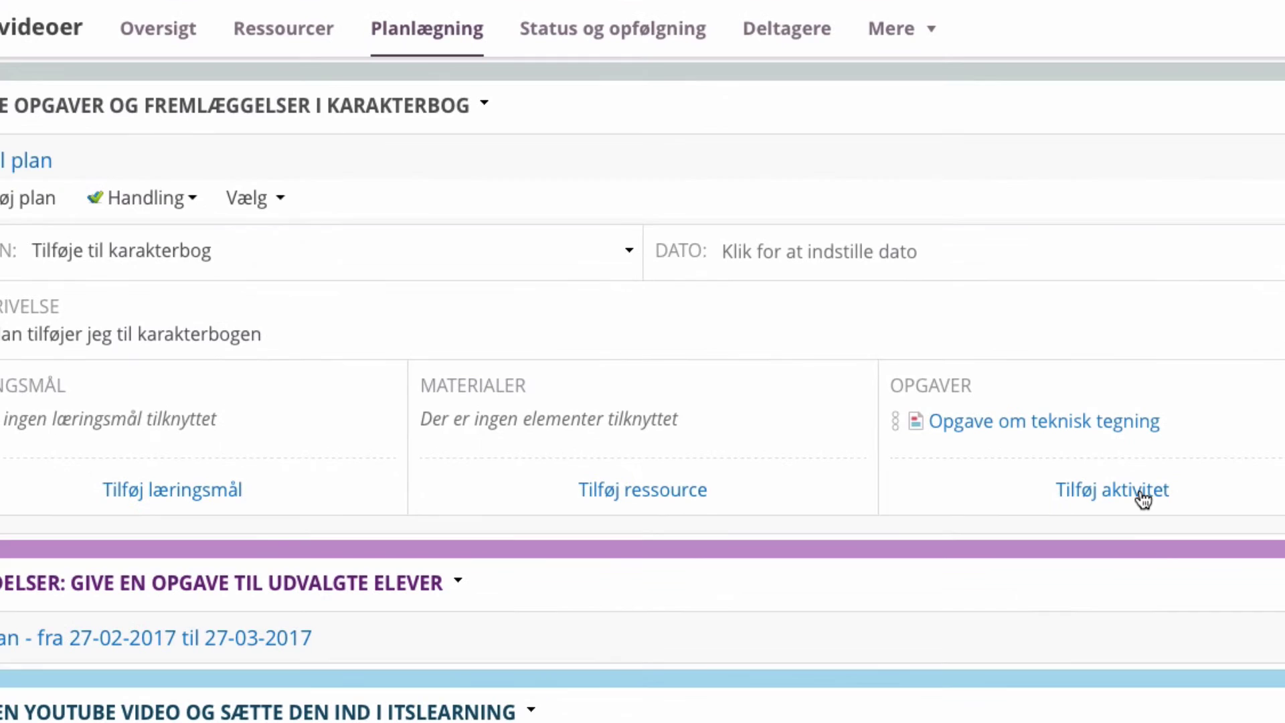
left_click(1089, 492)
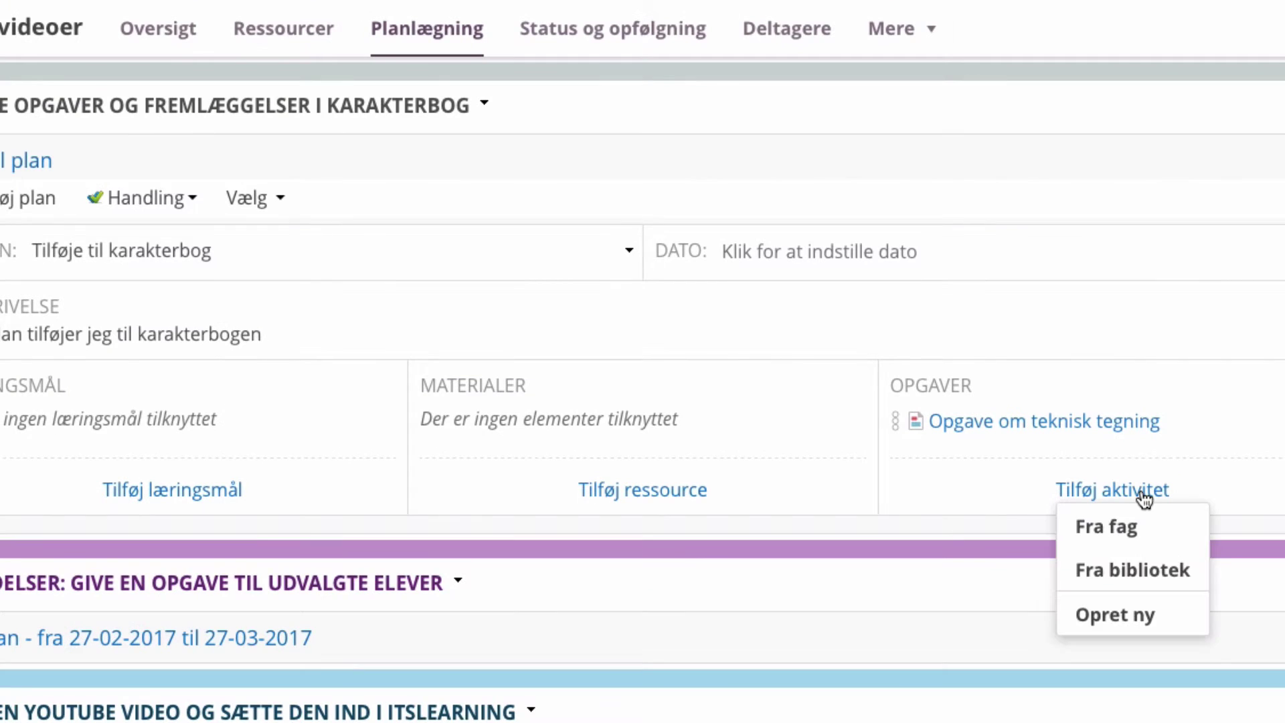
left_click(1118, 615)
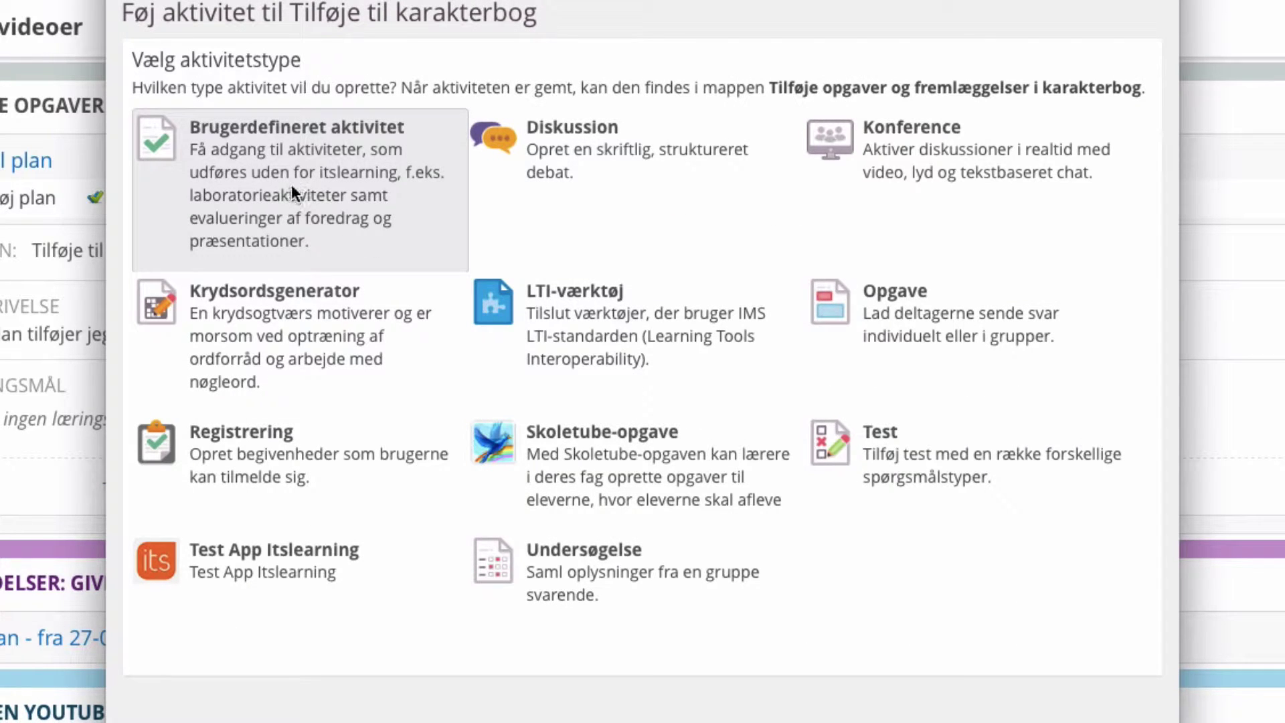
left_click(292, 183)
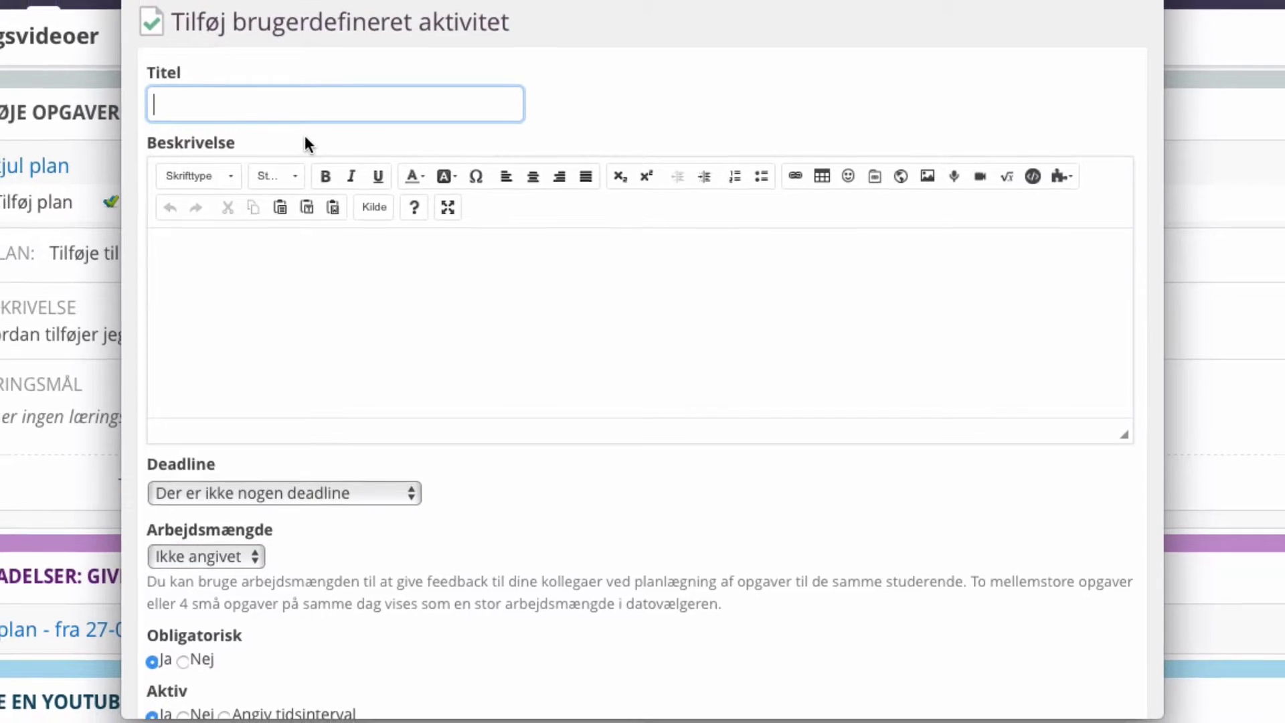
Title the activity "Mundtlig fremlæggelse" and enter the description "Mundtlig fremlæggelse i samfundsfag"
type("Mund")
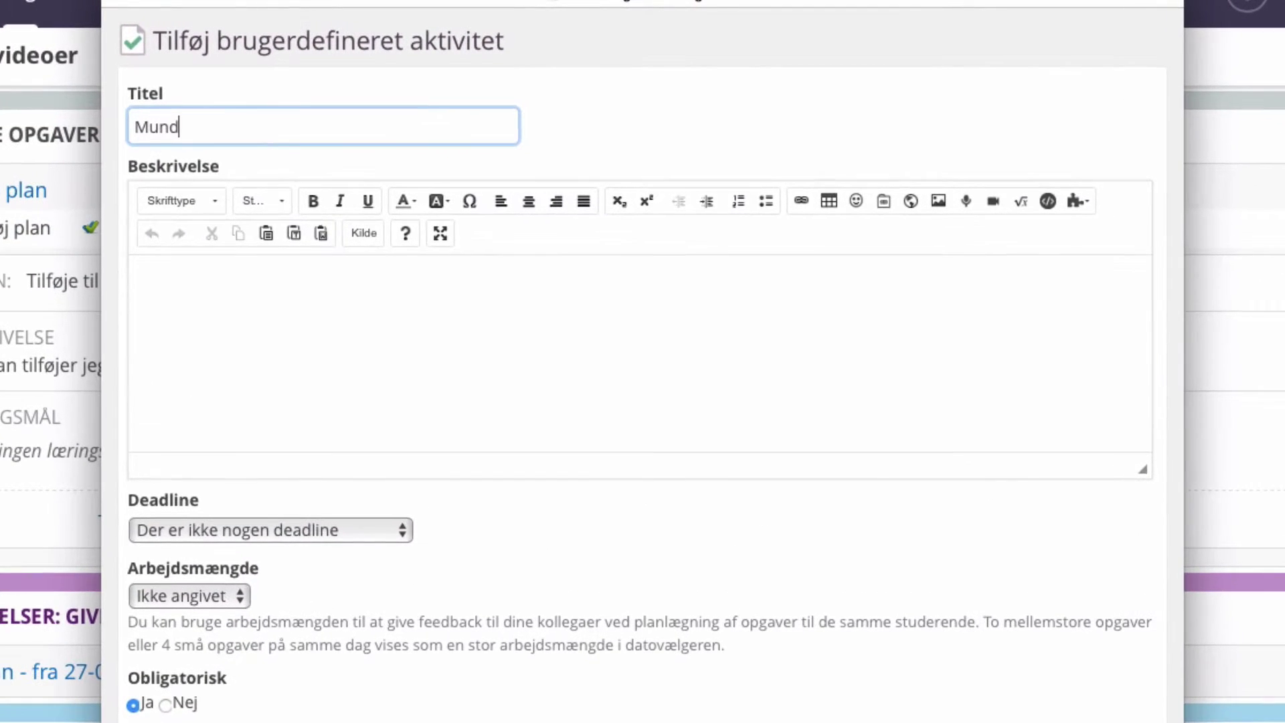
type("tlig fremlæggelse")
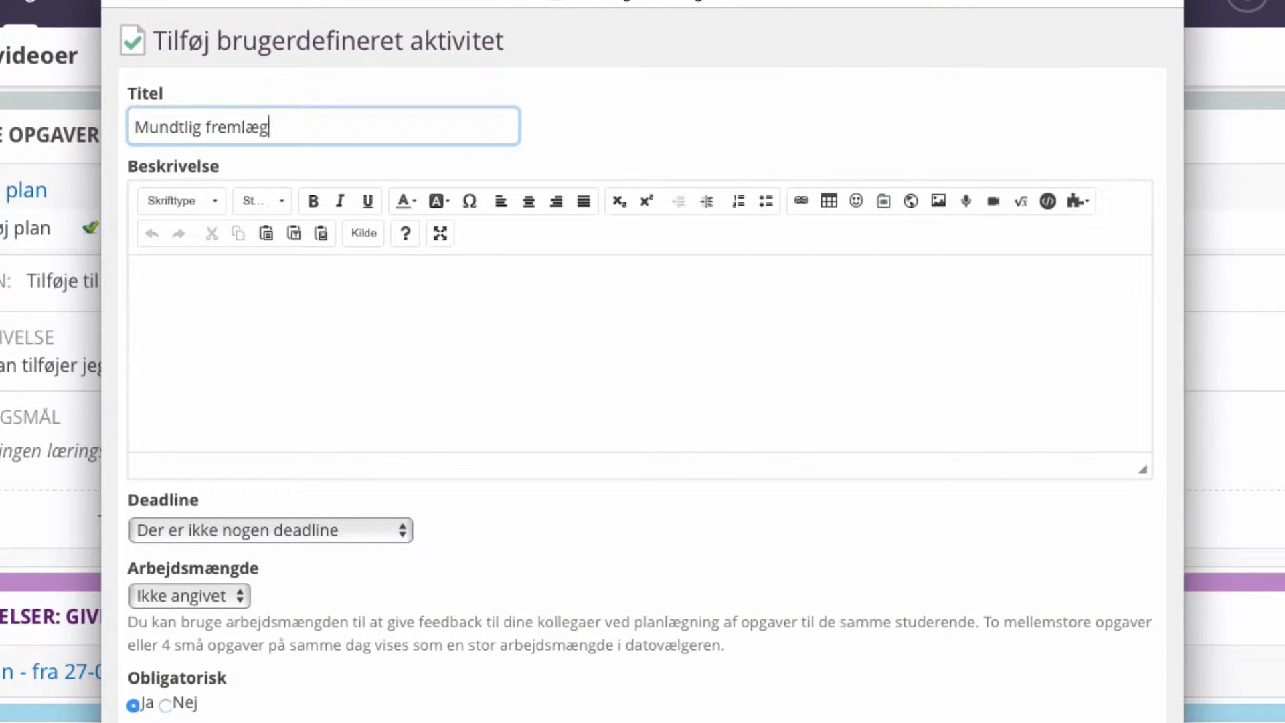
left_click(239, 264)
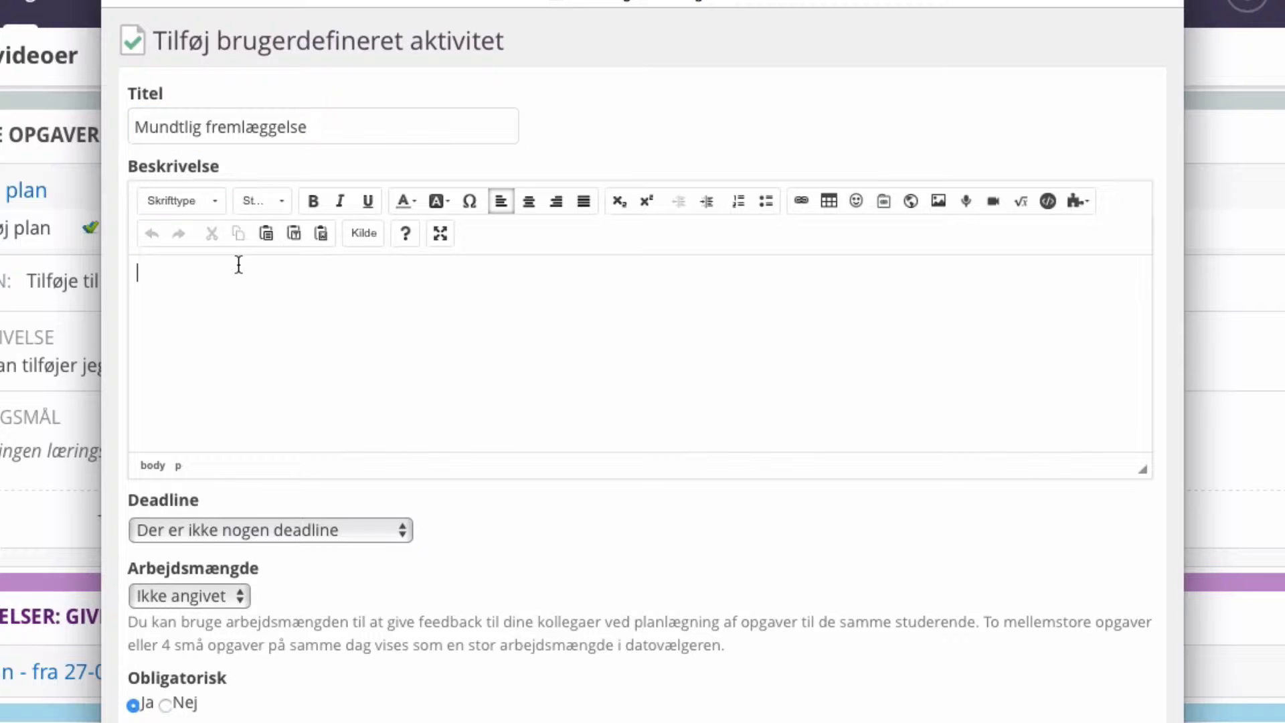
type("Mundtlig")
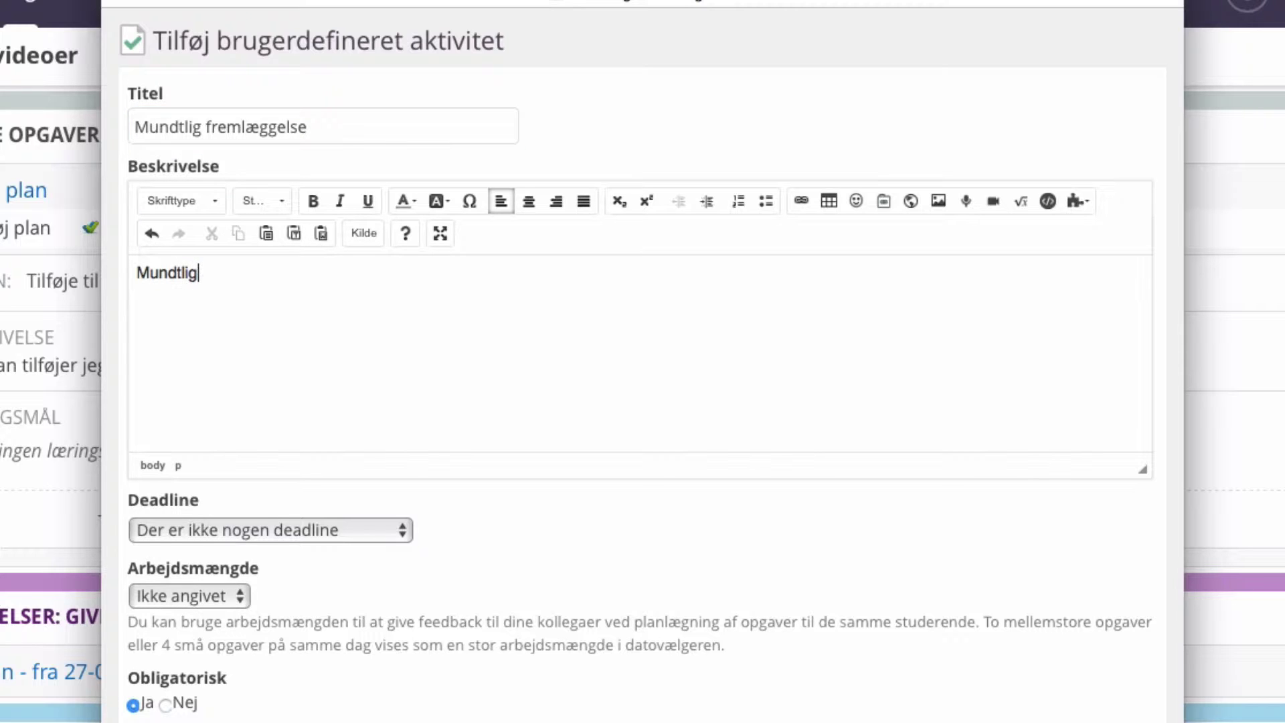
type(" fremlægg")
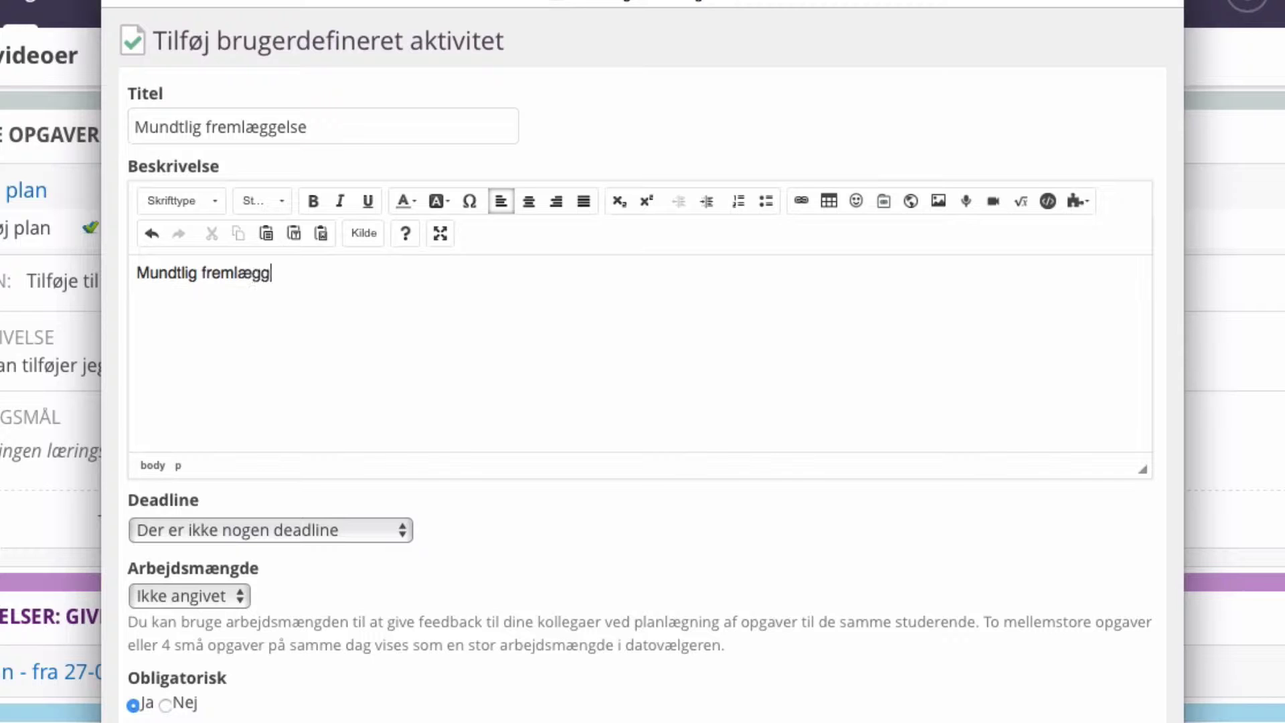
type("else i samfundsfag")
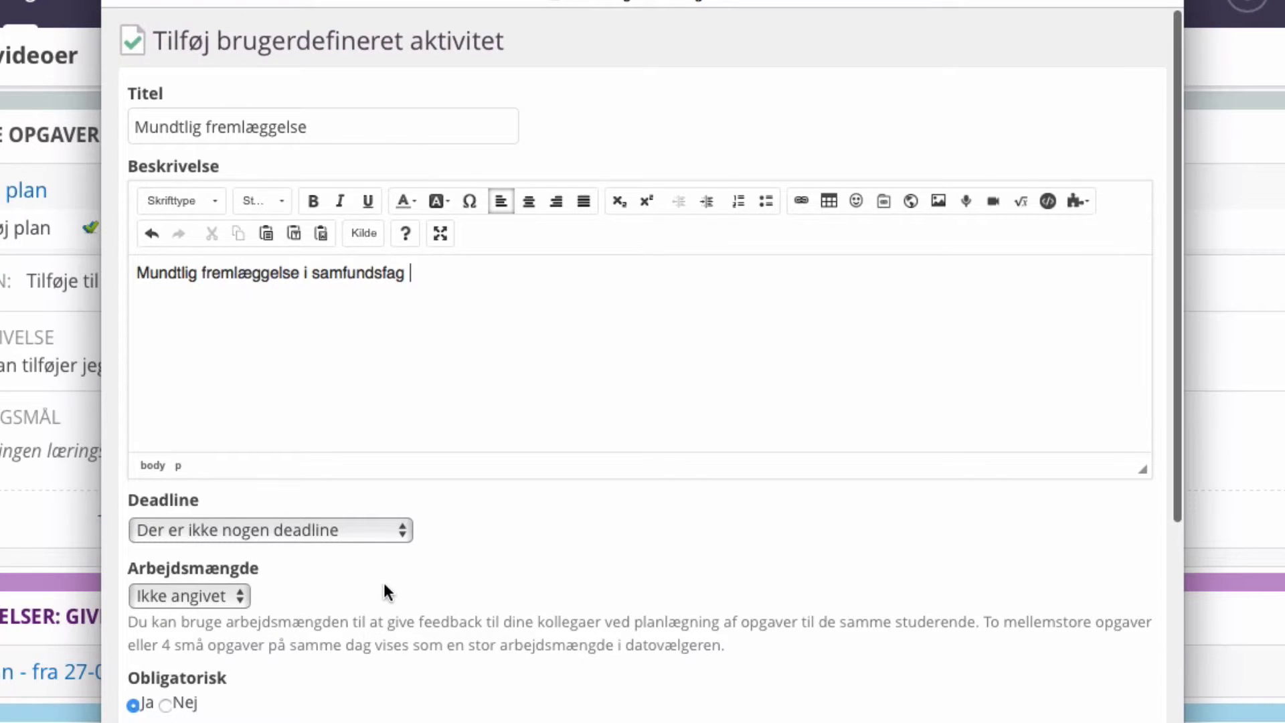
Have the activity assessed on the 7-trinsskalaen with Tilføj til karakterbog enabled, and save it
scroll(384, 582, "down", 5)
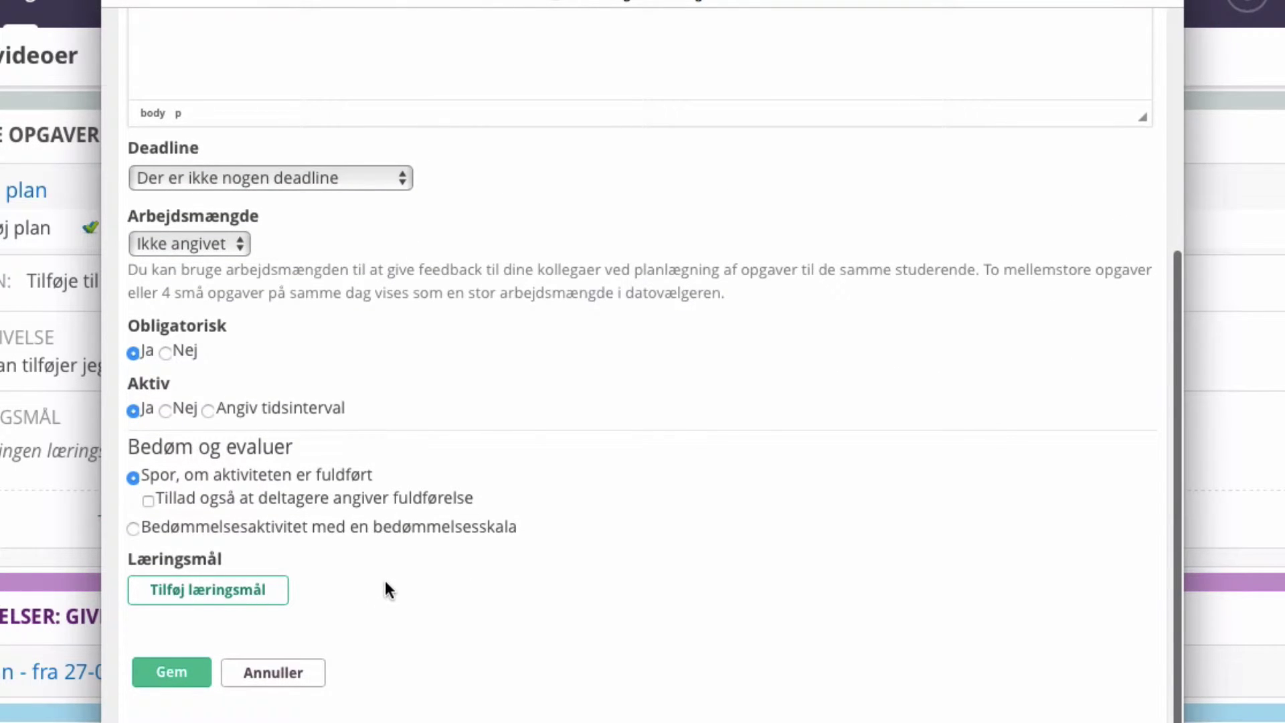
left_click(133, 528)
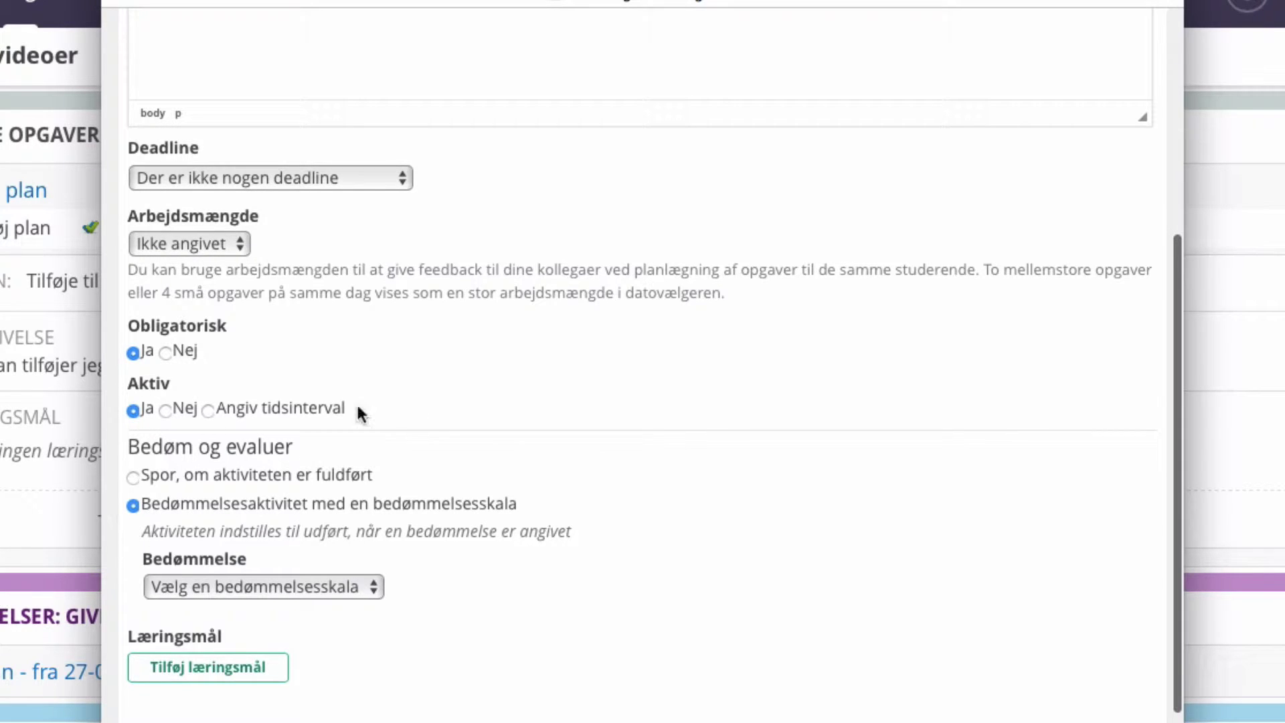
left_click(375, 587)
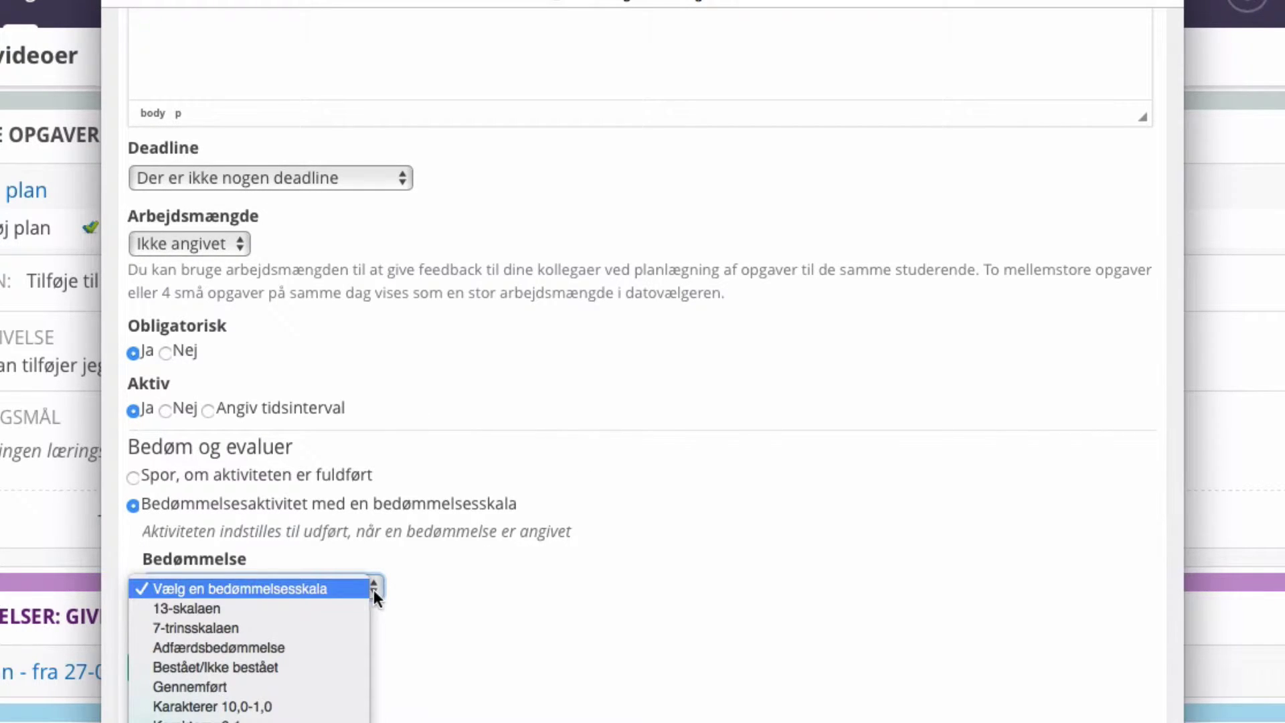
left_click(276, 626)
scroll(488, 511, "down", 3)
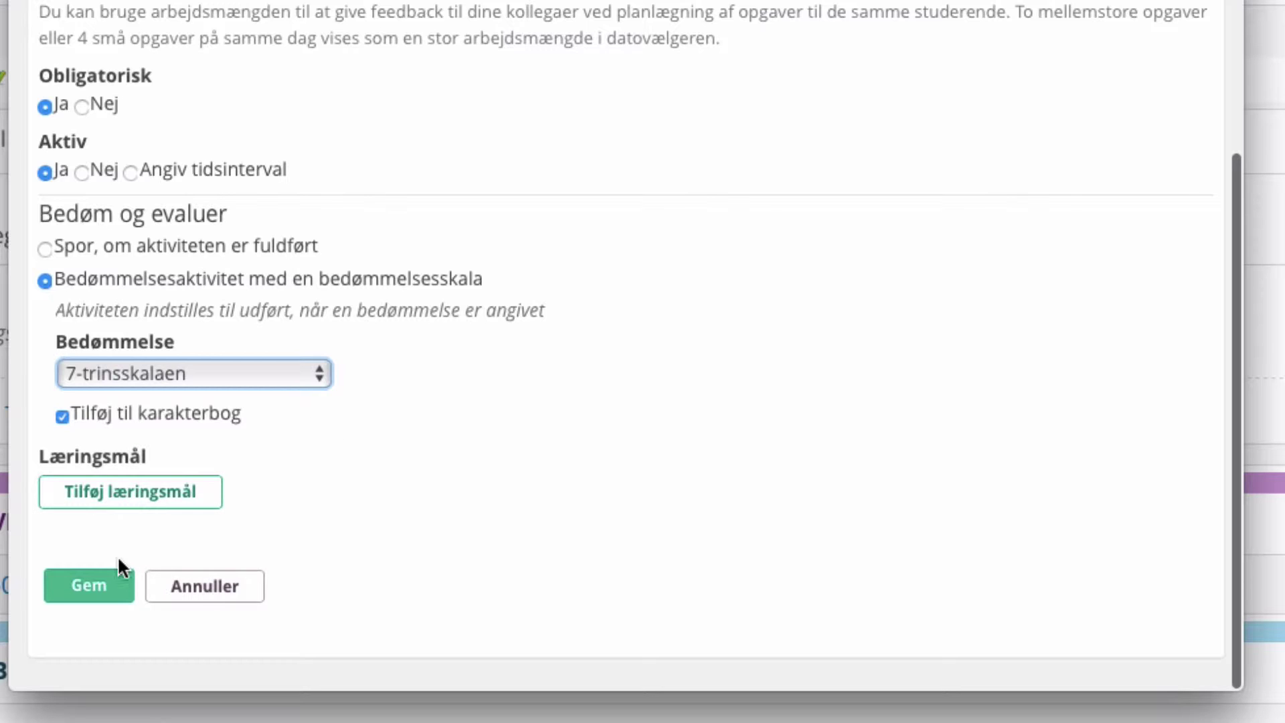
left_click(100, 584)
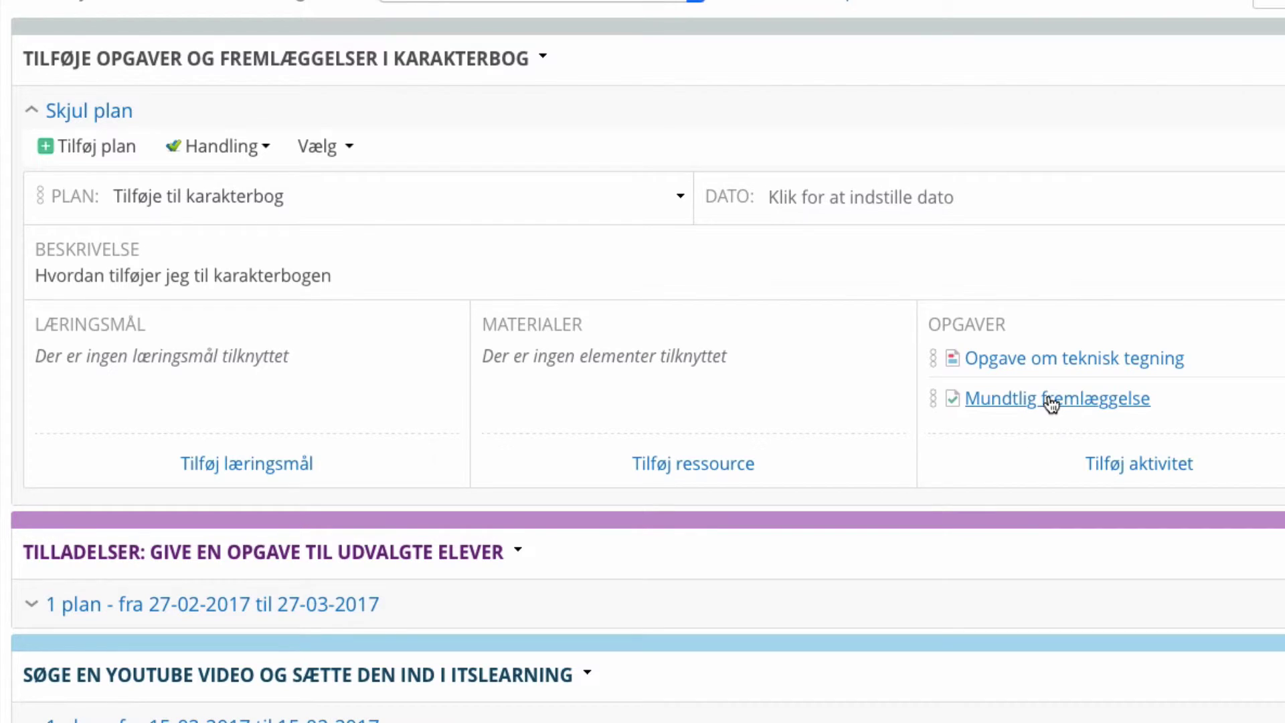
Open the Mundtlig fremlæggelse activity and give the second participant the grade 10
left_click(1050, 402)
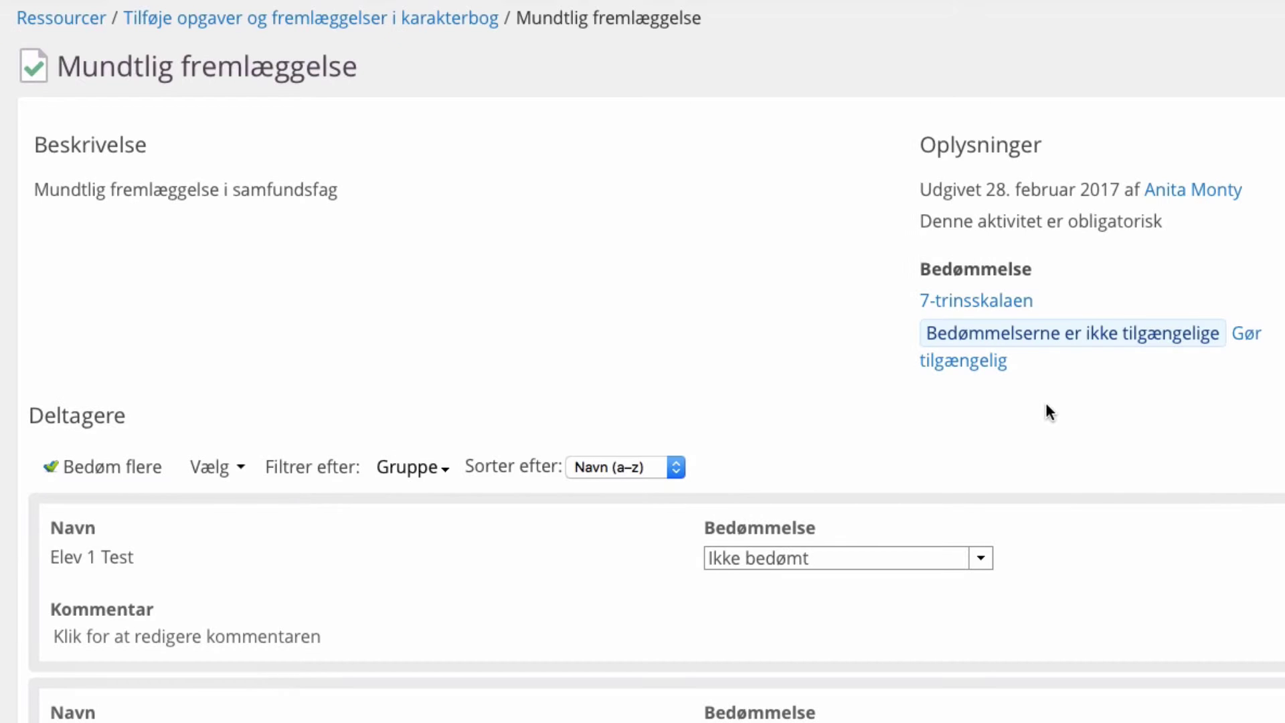
scroll(1054, 432, "down", 3)
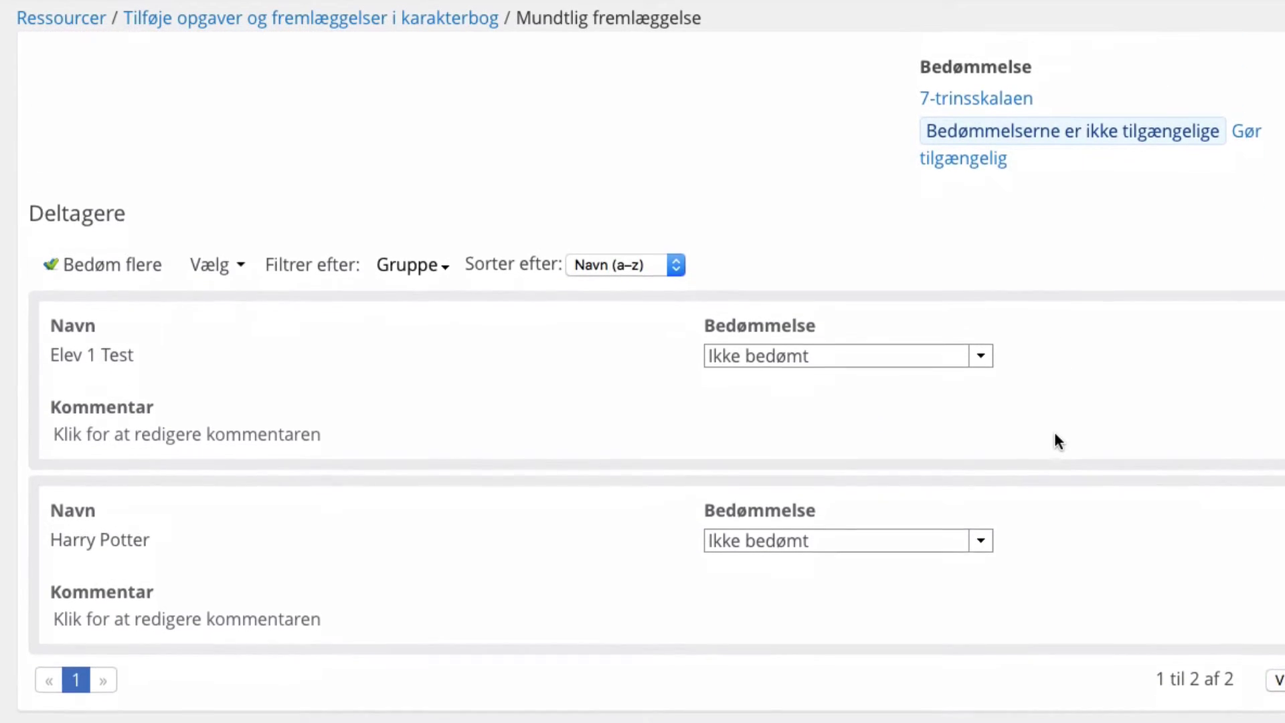
left_click(982, 541)
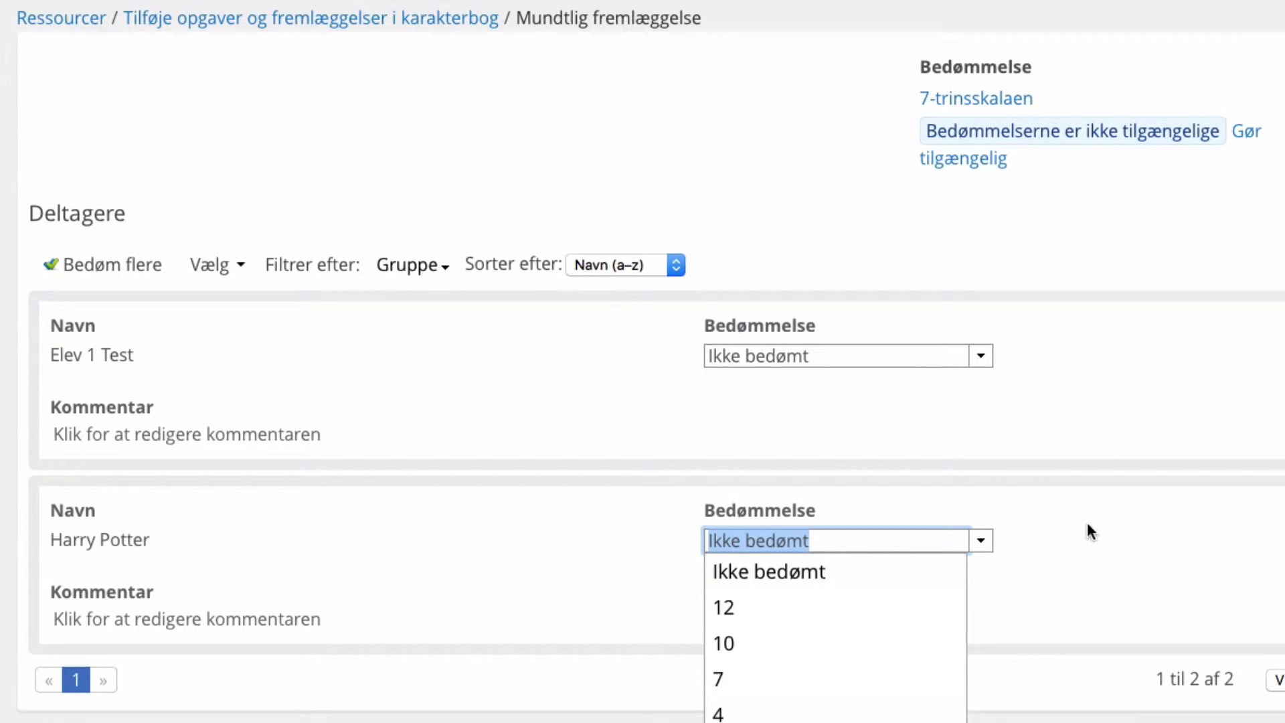
left_click(1053, 525)
left_click(982, 541)
left_click(342, 629)
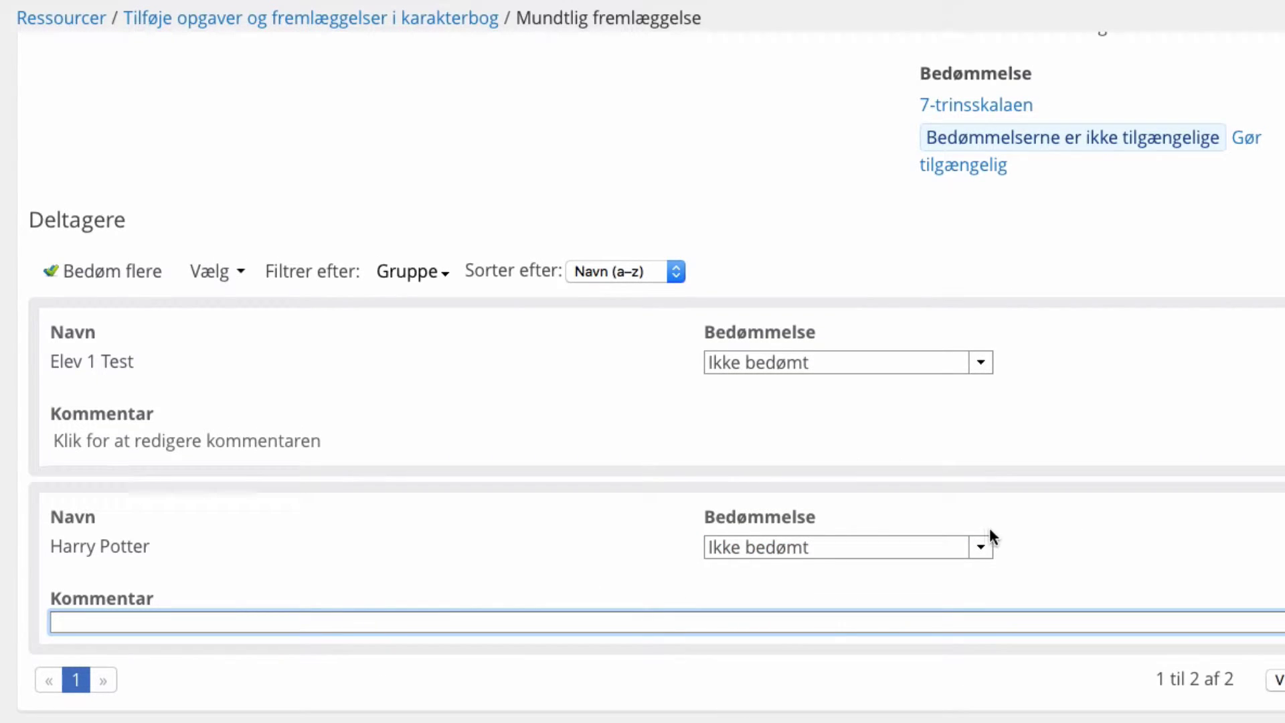
left_click(978, 553)
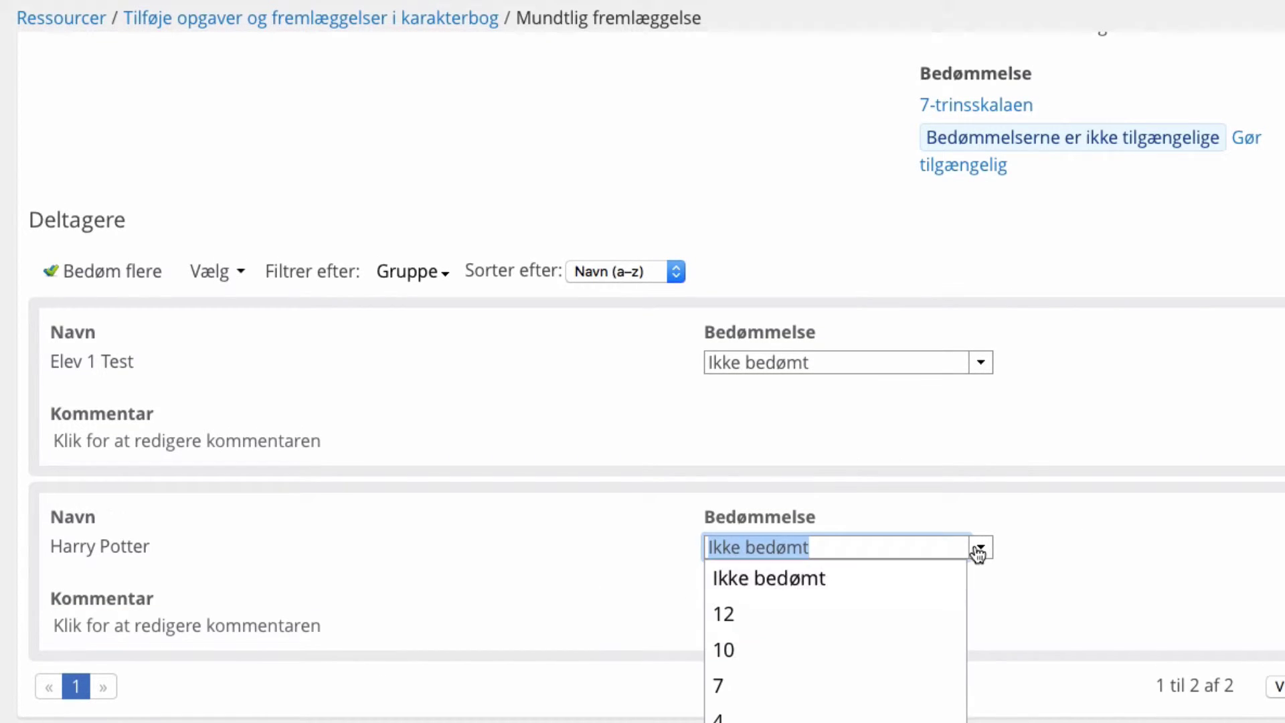
left_click(794, 665)
Add the comment "Virkelig fint," followed by the student's first name to the second participant's assessment
left_click(442, 621)
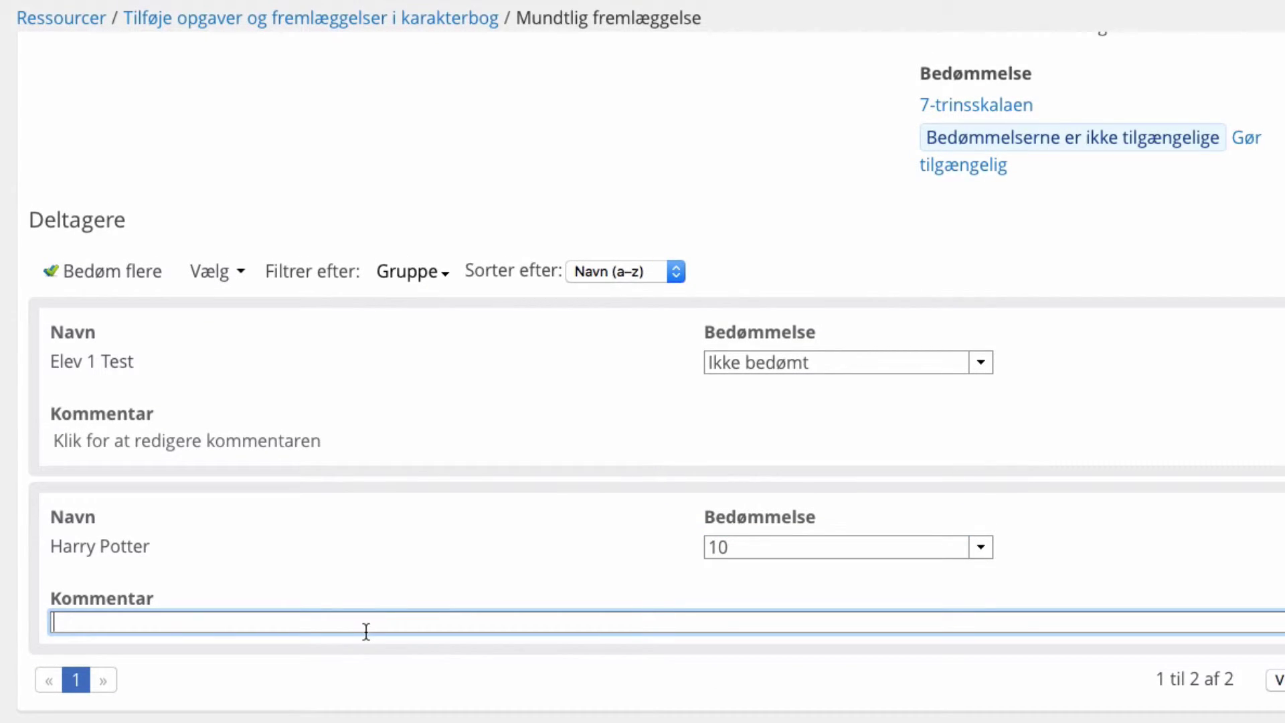
type("Virk")
key("BackSpace")
key("BackSpace")
key("BackSpace")
type("i")
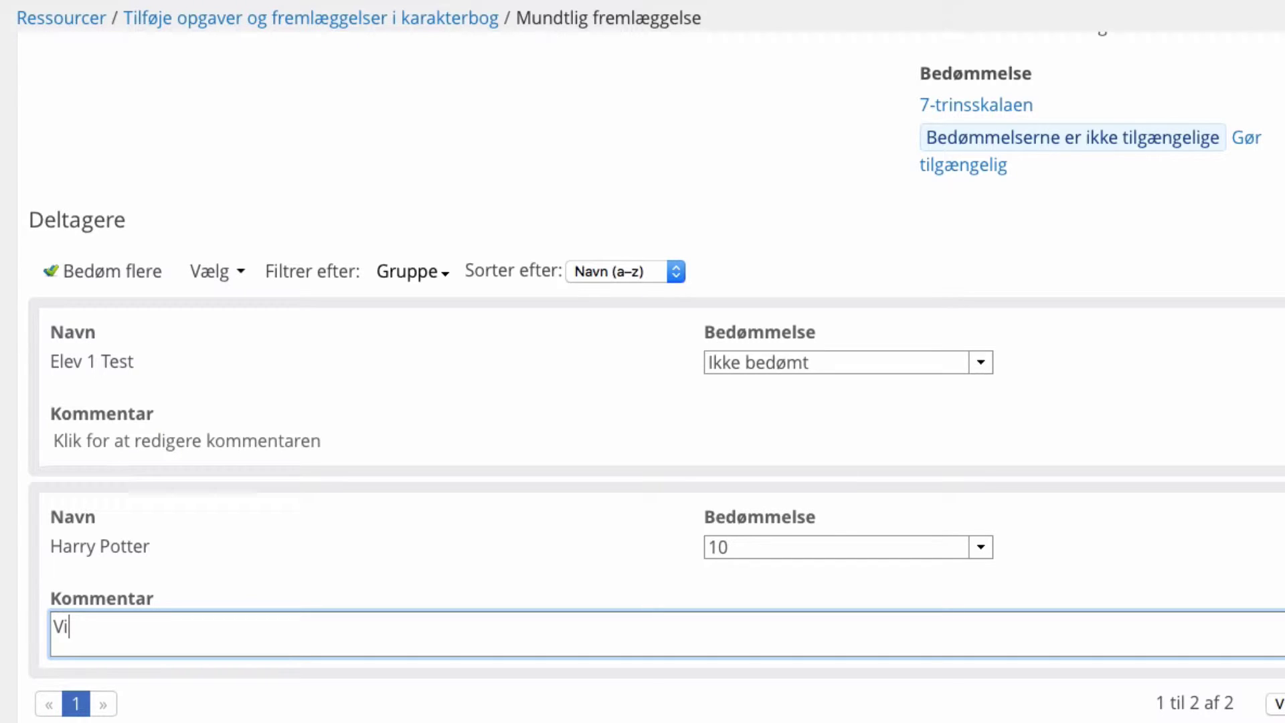
type("rkelig fint, Ha")
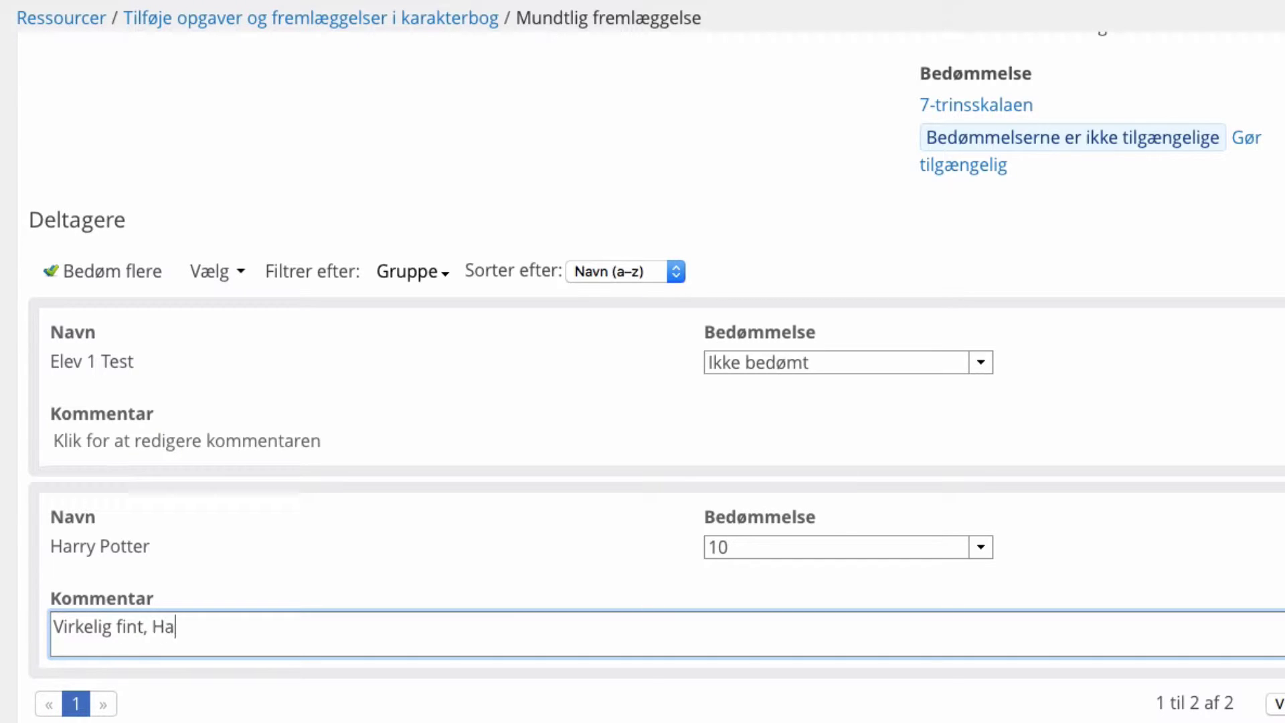
type("rry")
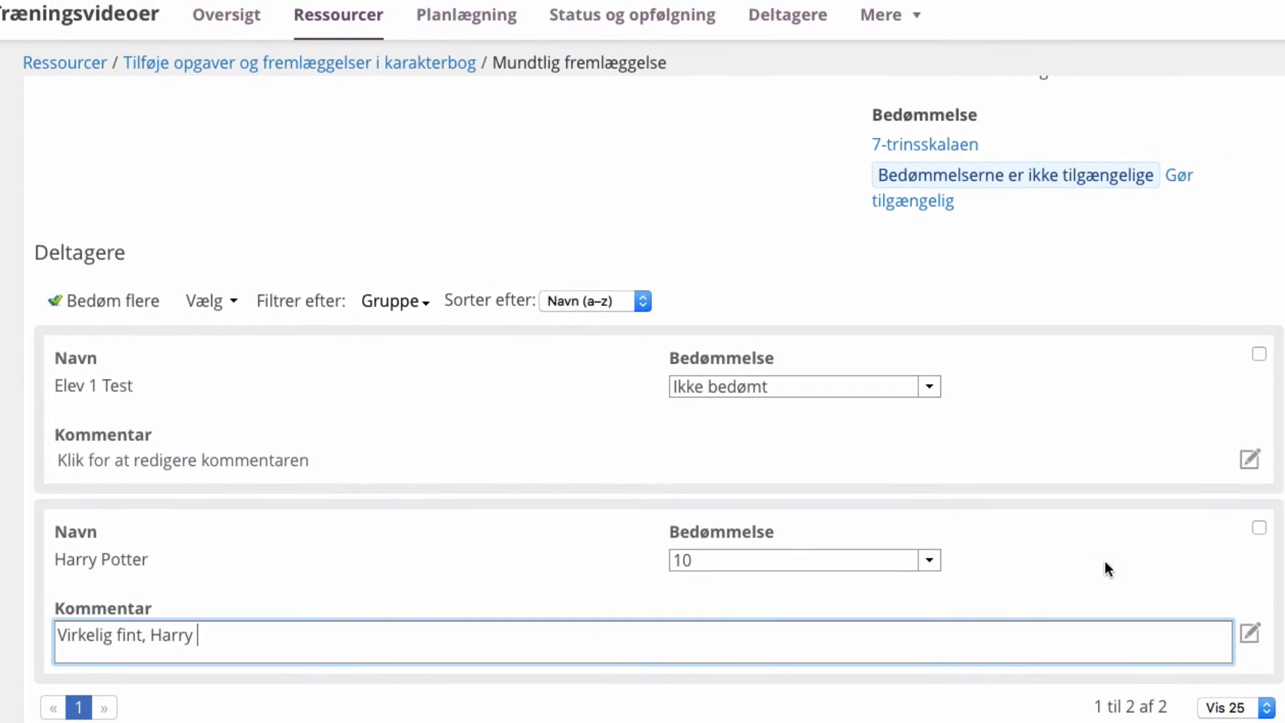
key("Return")
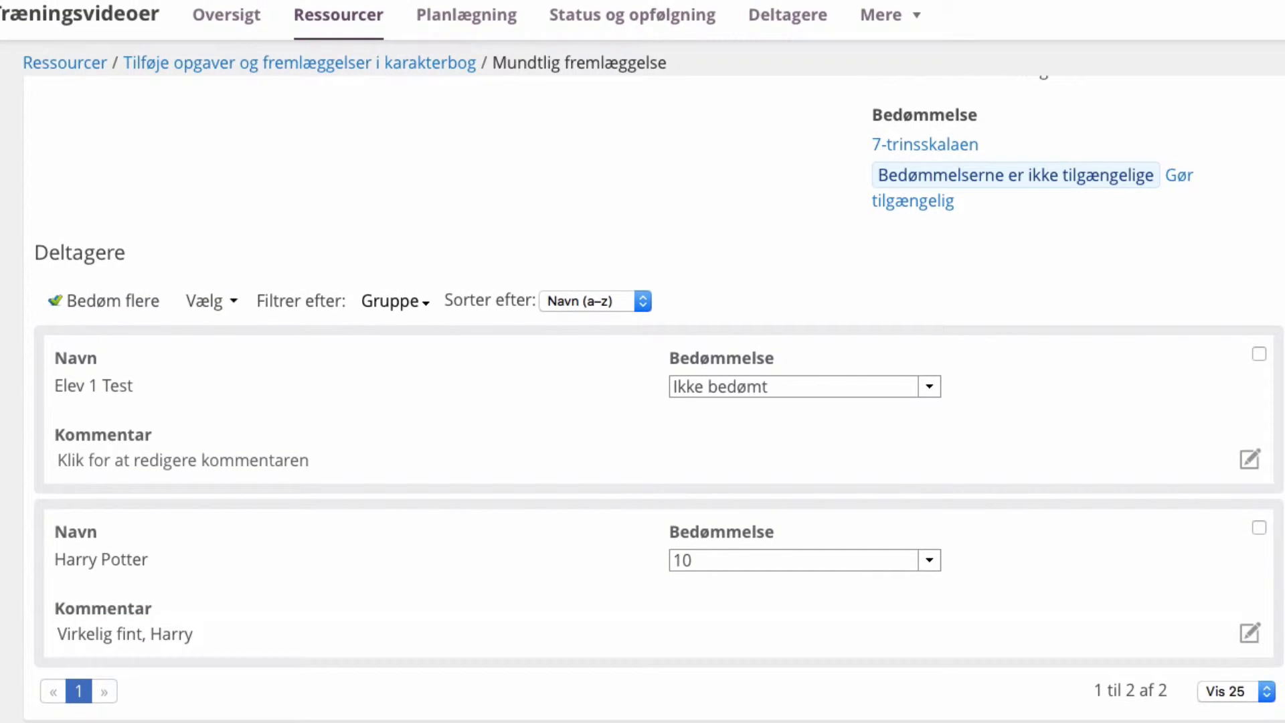
left_click(1236, 636)
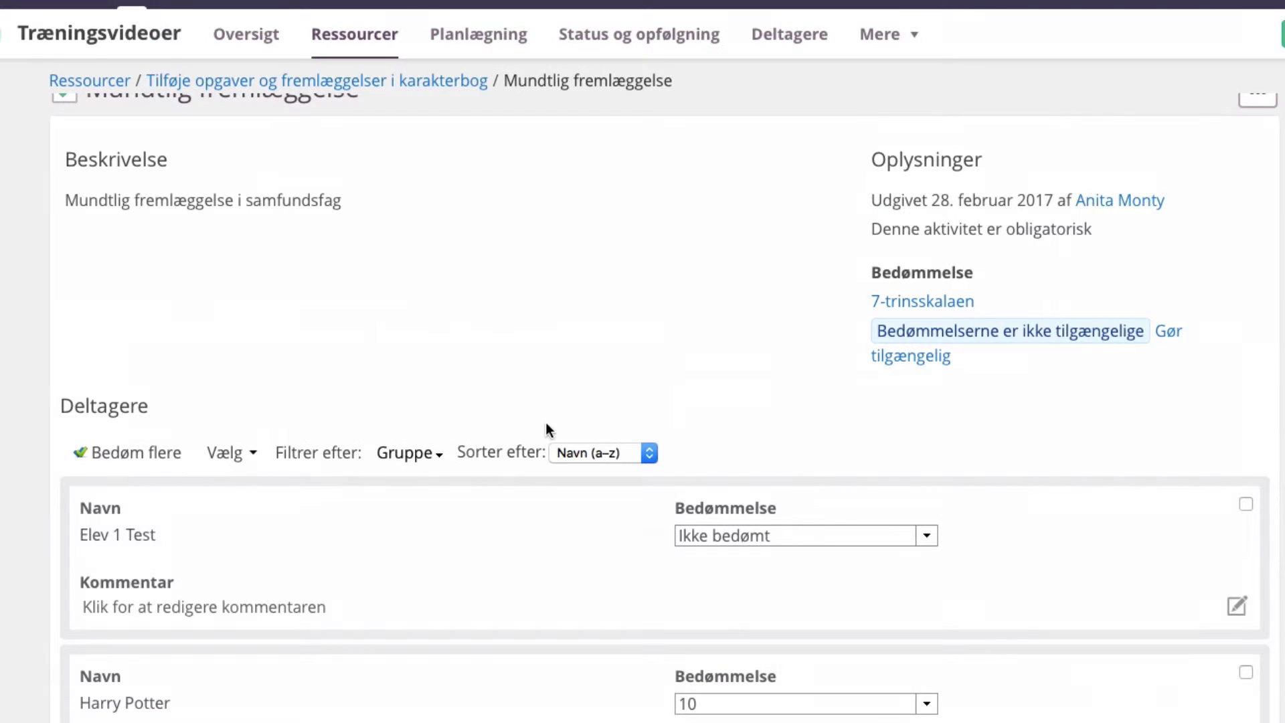
Open the Karakterbog under Status og opfølgning and examine the column for the oral presentation
scroll(520, 540, "down", 2)
scroll(521, 541, "up", 3)
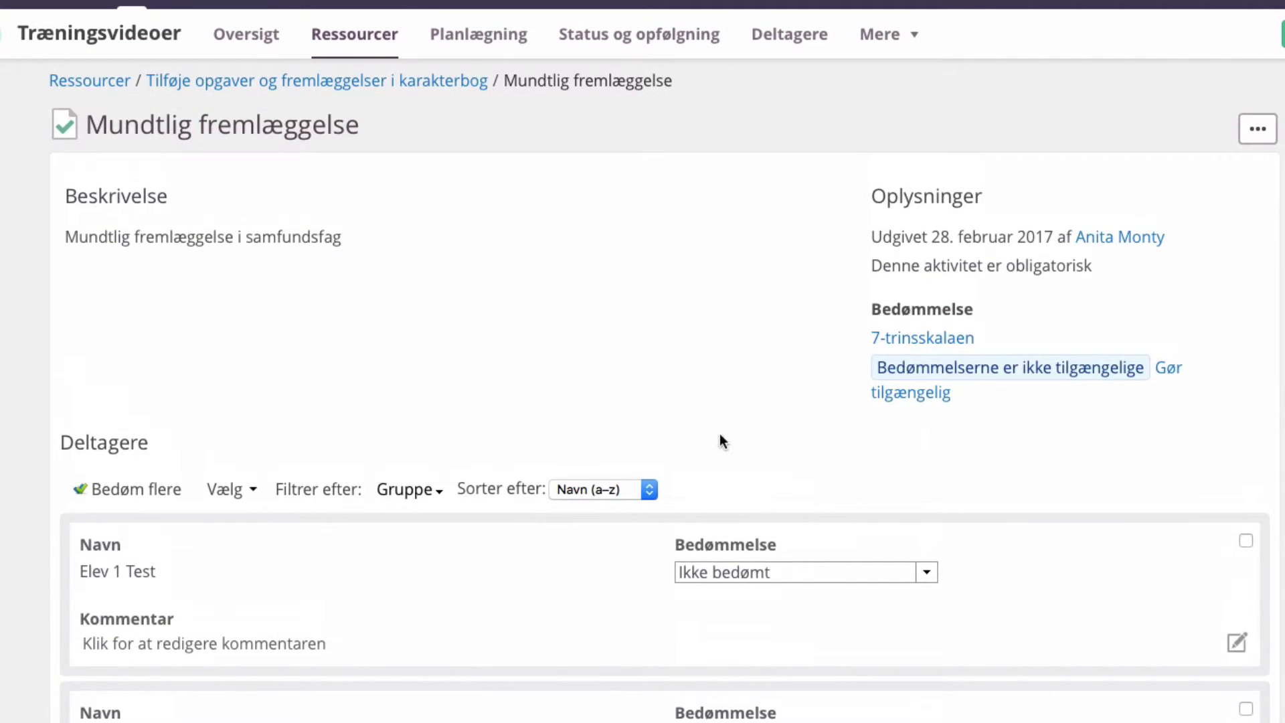
scroll(781, 499, "down", 3)
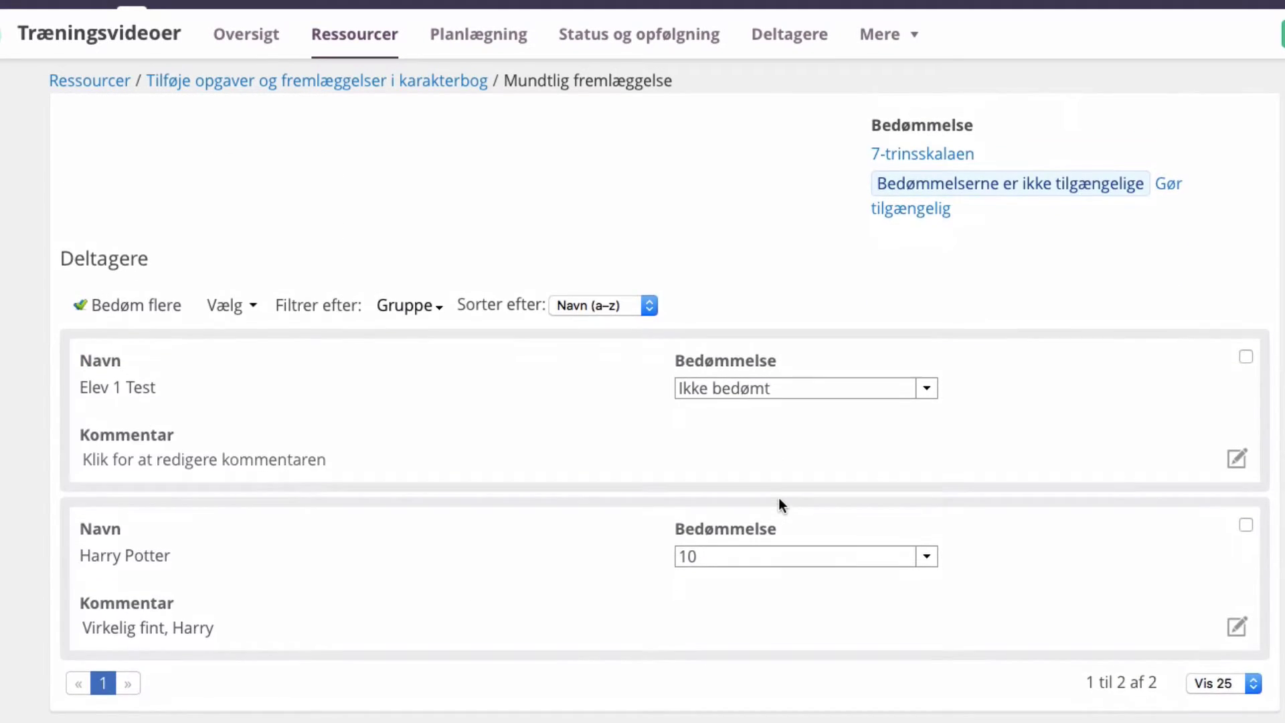
scroll(826, 391, "up", 3)
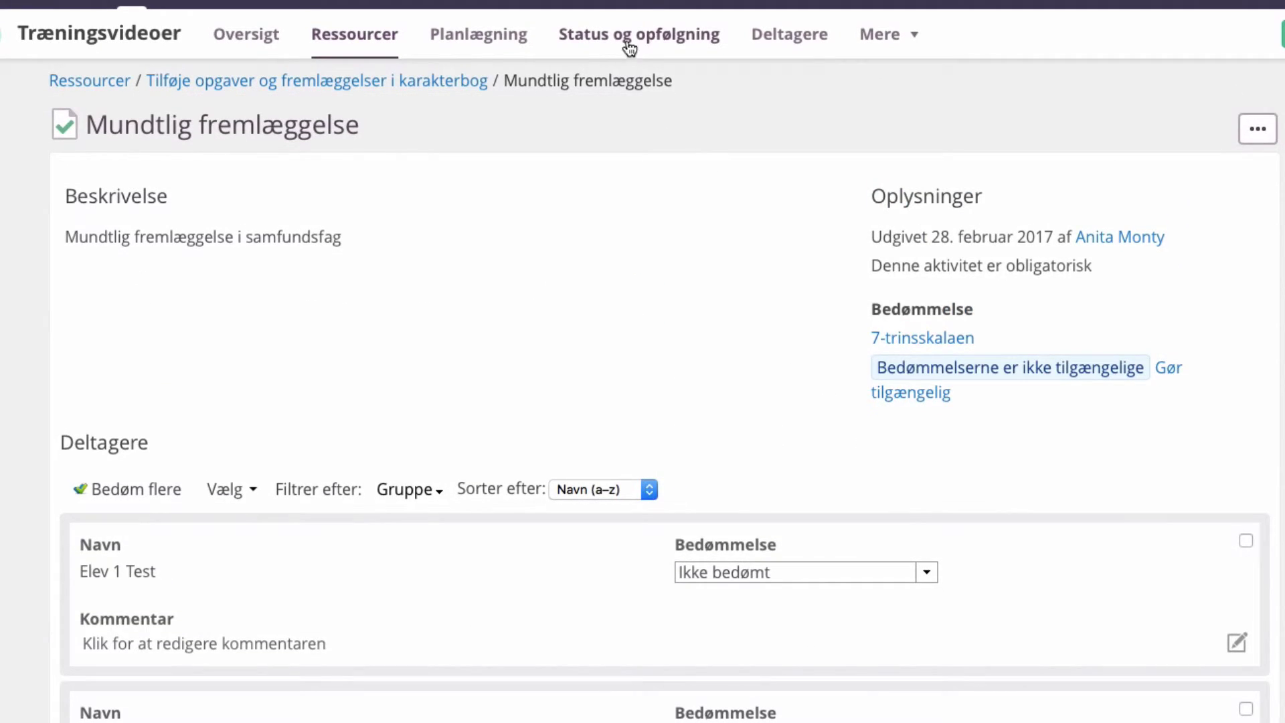
left_click(616, 39)
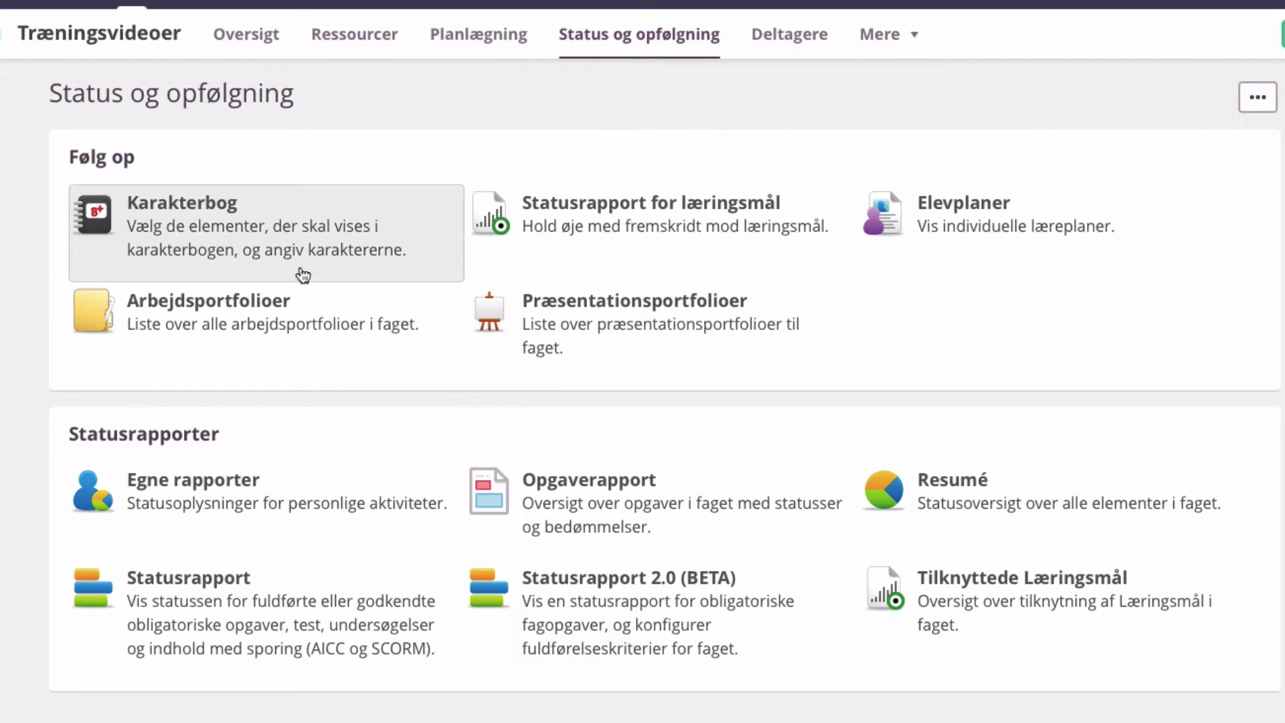
left_click(254, 250)
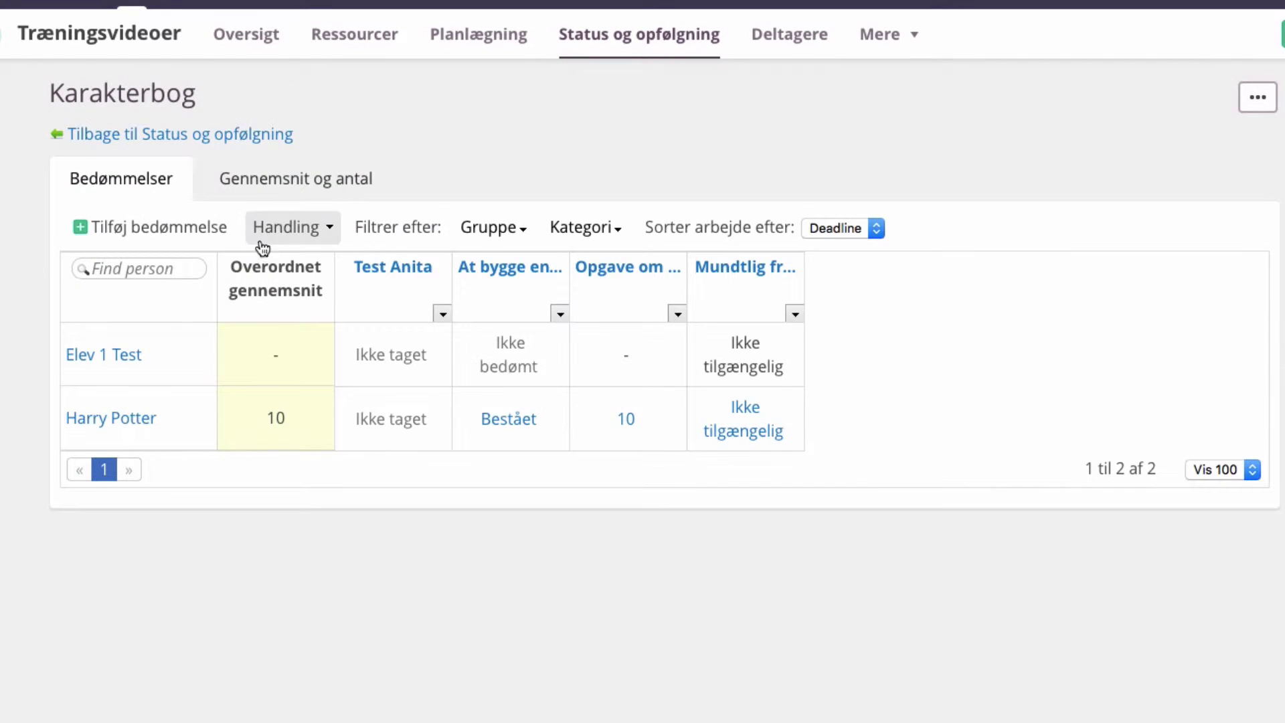
mouse_move(729, 273)
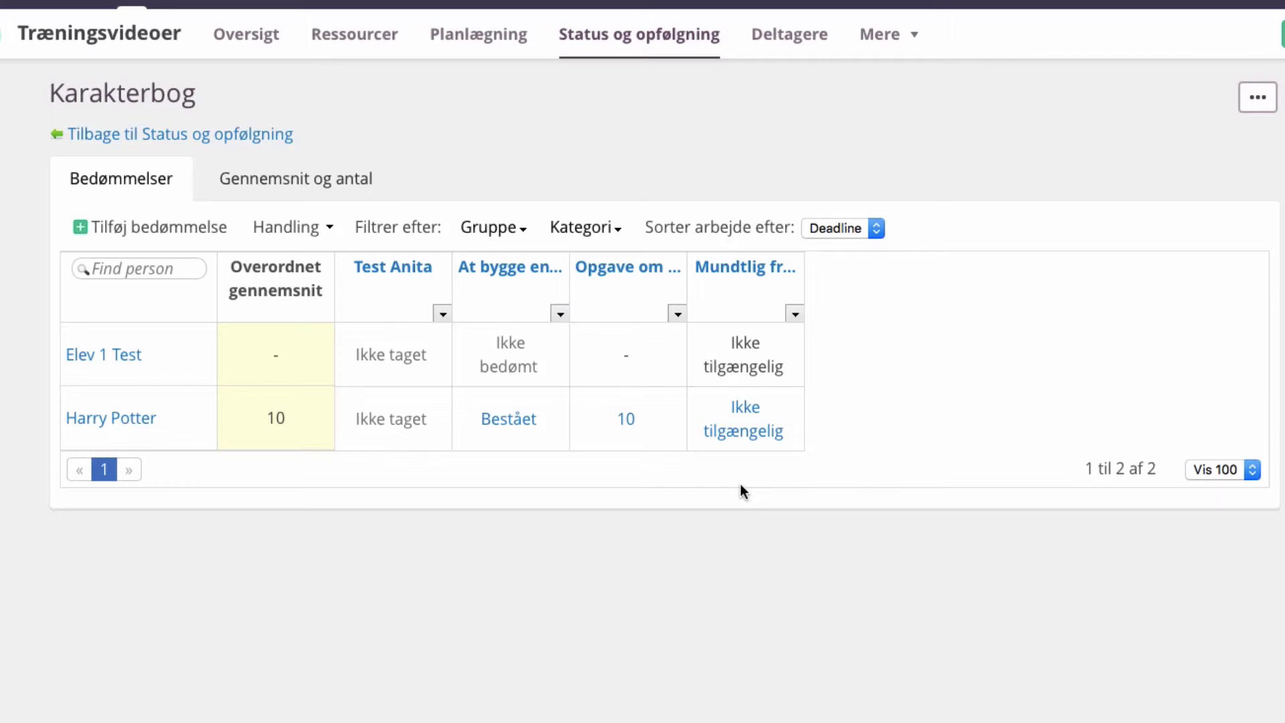
Return to Planlægning, expand the plan under "Tilføje opgaver og fremlæggelser i karakterbog", and open the Mundtlig fremlæggelse activity
left_click(470, 42)
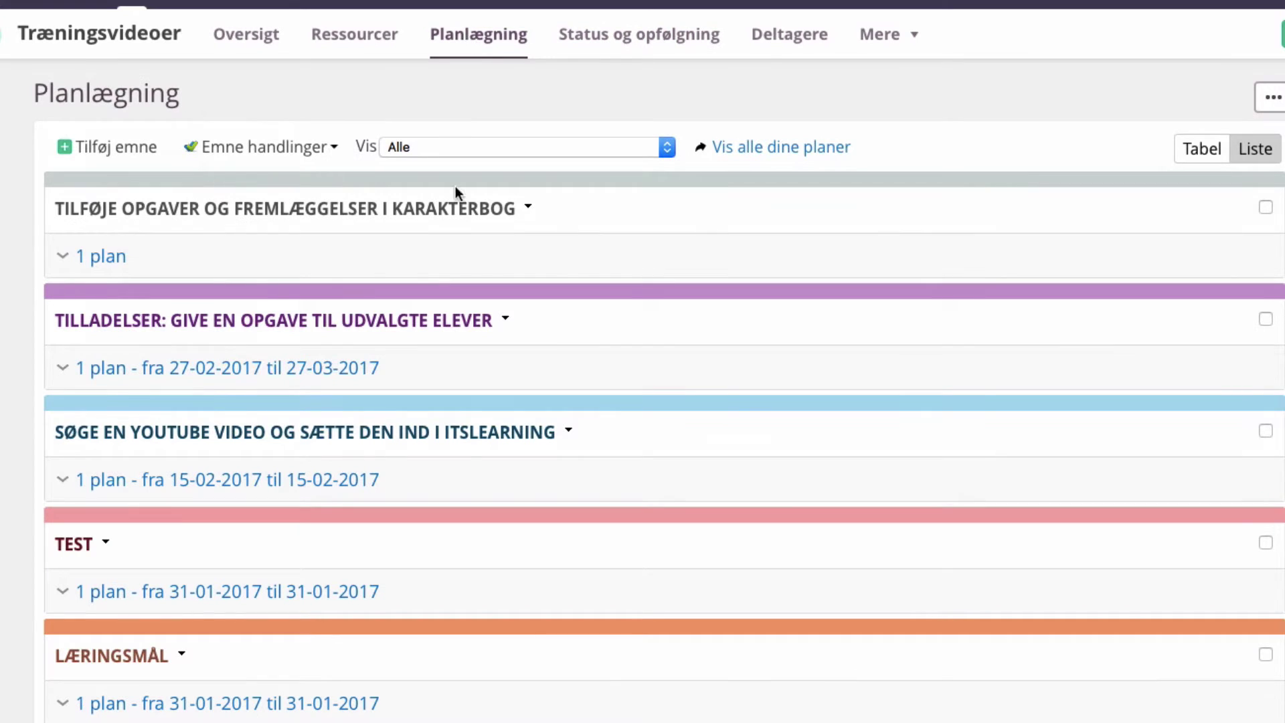
left_click(125, 258)
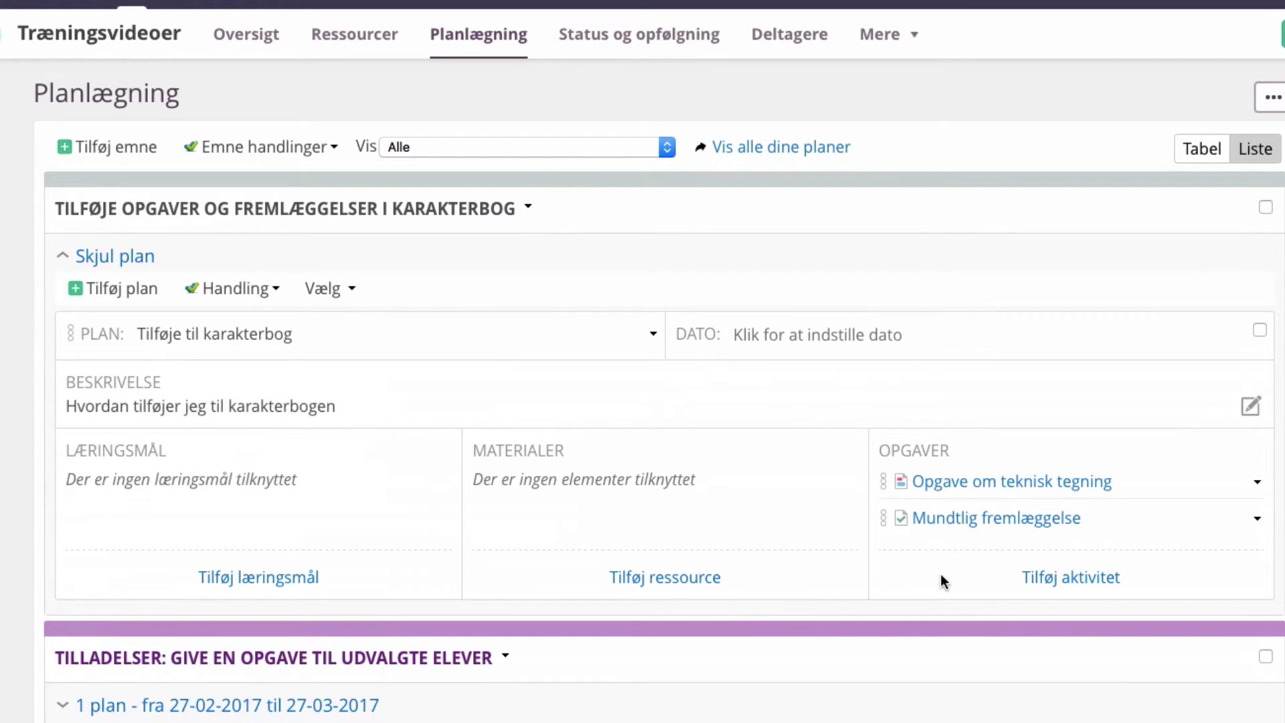
left_click(1035, 548)
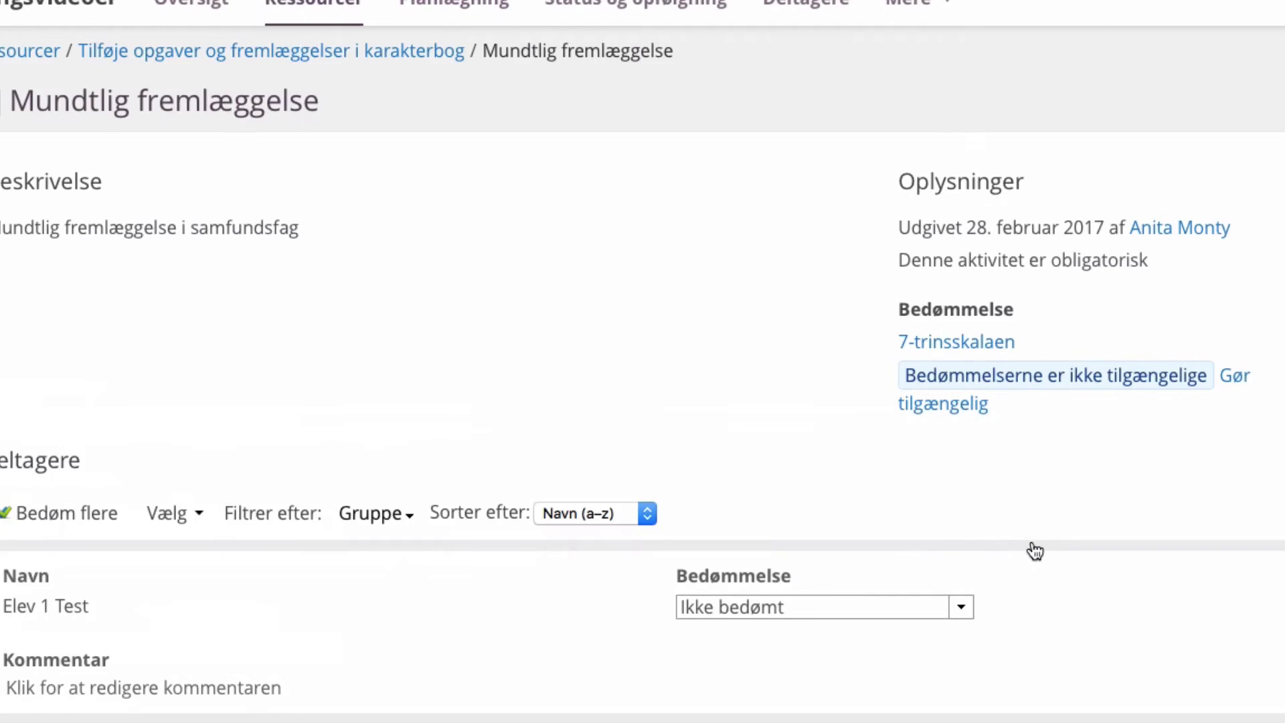
Make the assessments of the Mundtlig fremlæggelse activity available to the students and confirm
scroll(1038, 387, "down", 1)
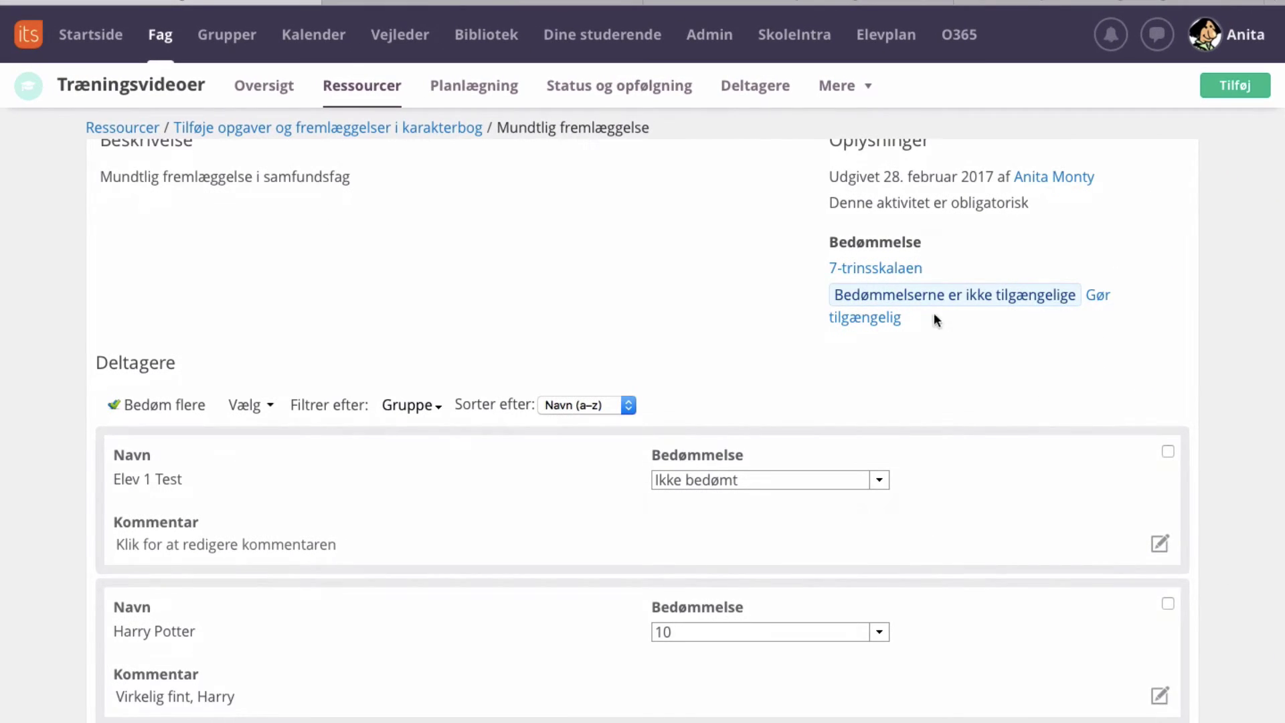
scroll(1084, 336, "up", 1)
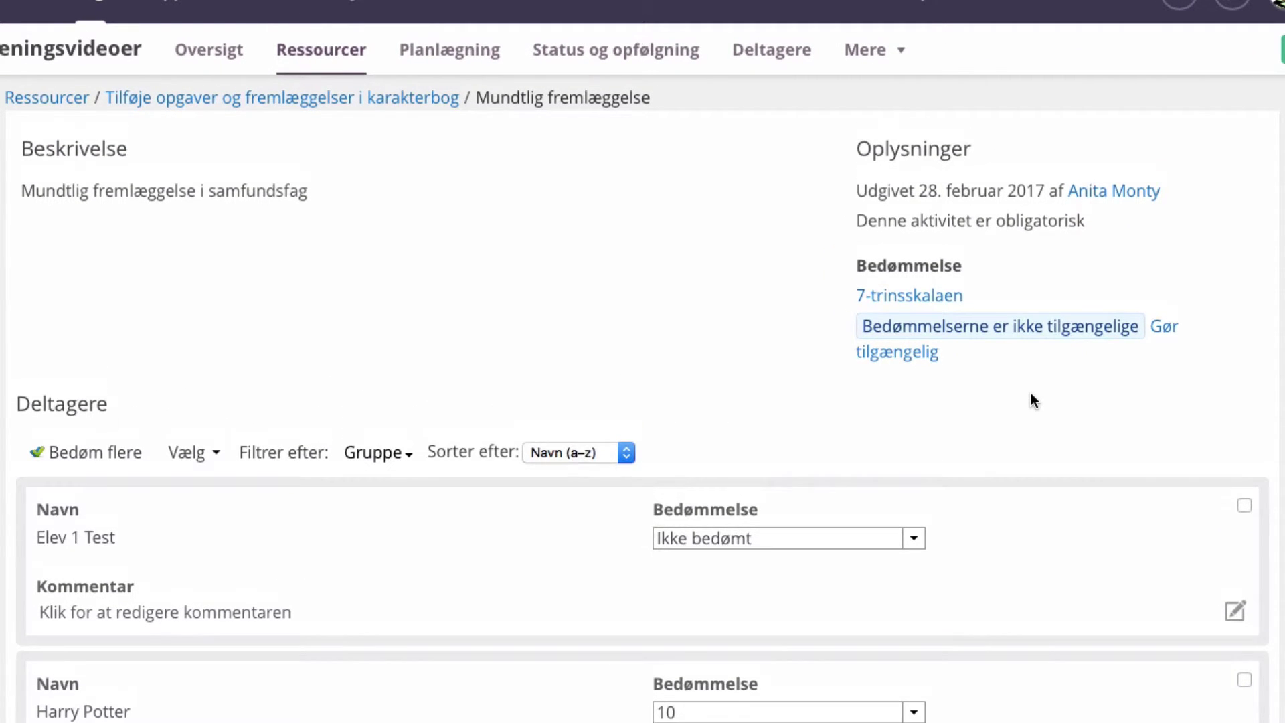
scroll(1030, 393, "up", 1)
scroll(1032, 395, "up", 1)
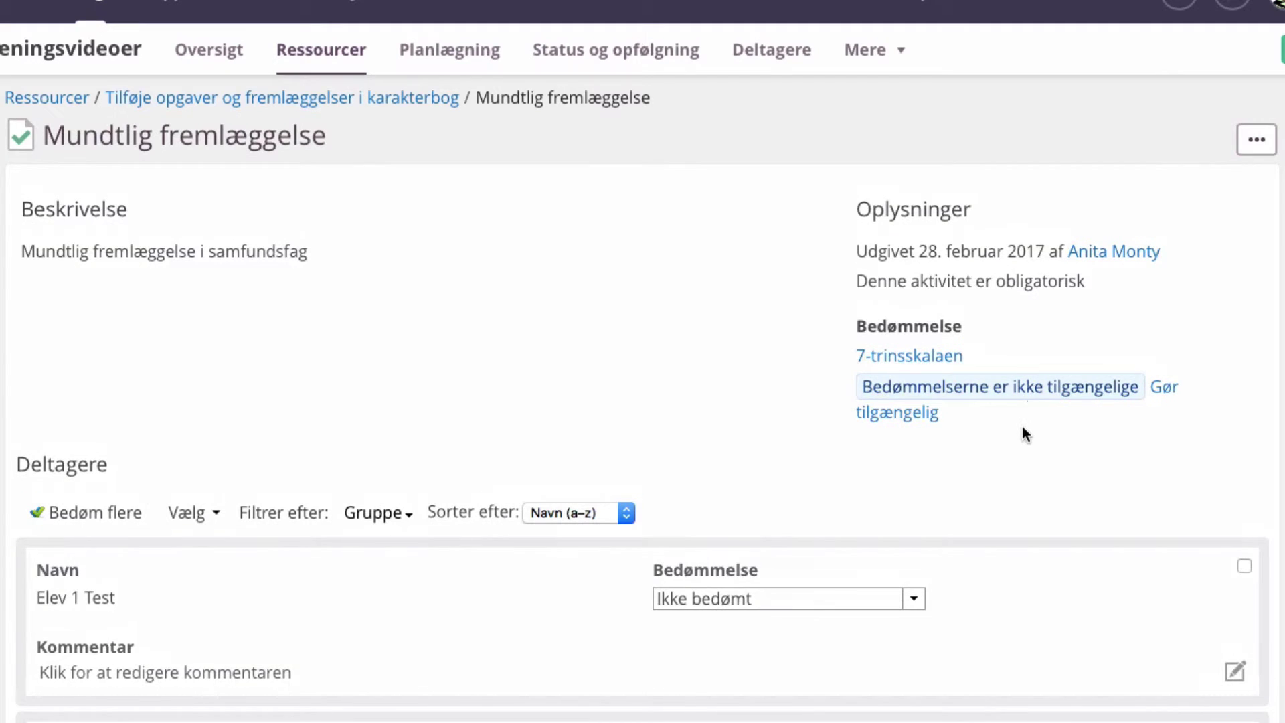
scroll(1022, 427, "down", 2)
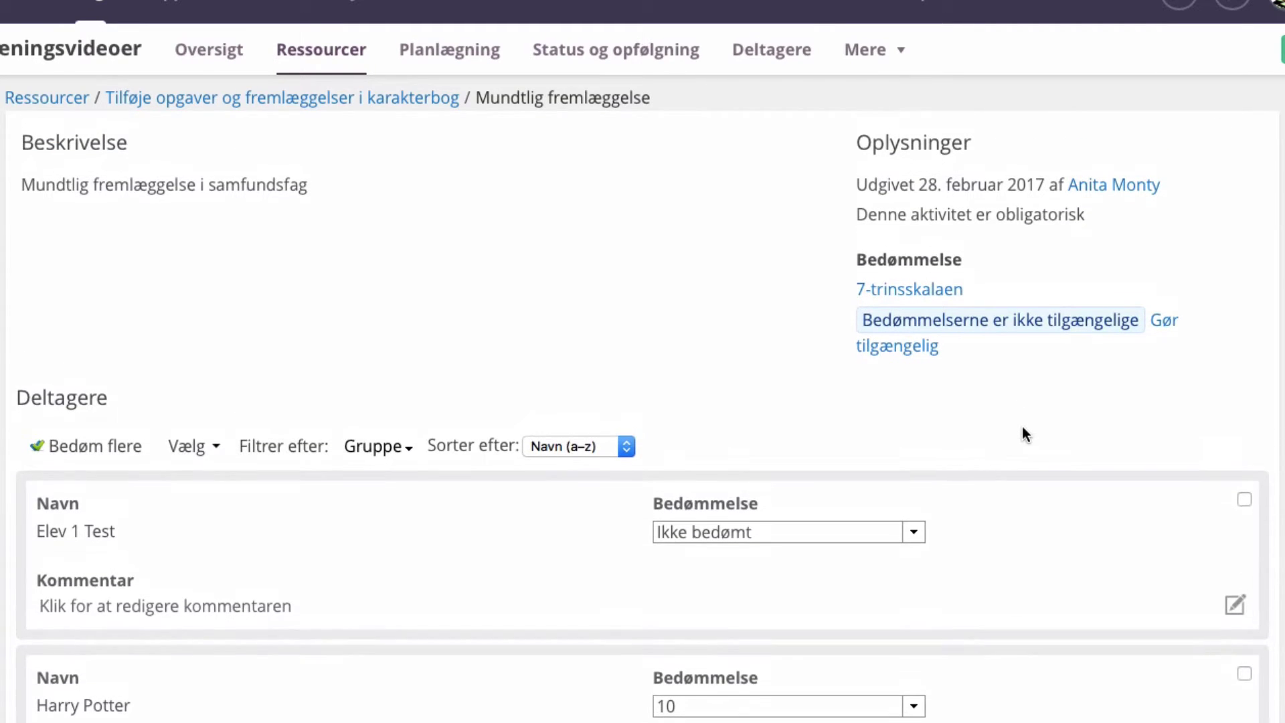
scroll(1023, 427, "up", 2)
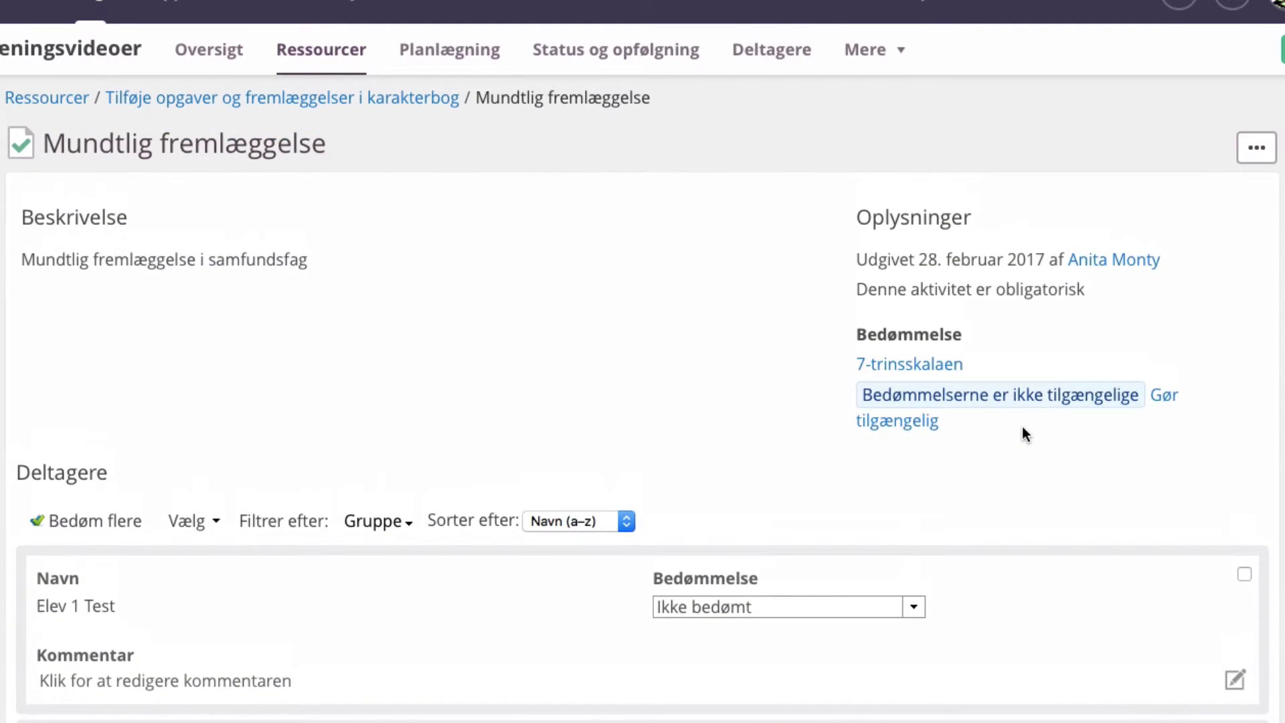
scroll(1028, 466, "down", 2)
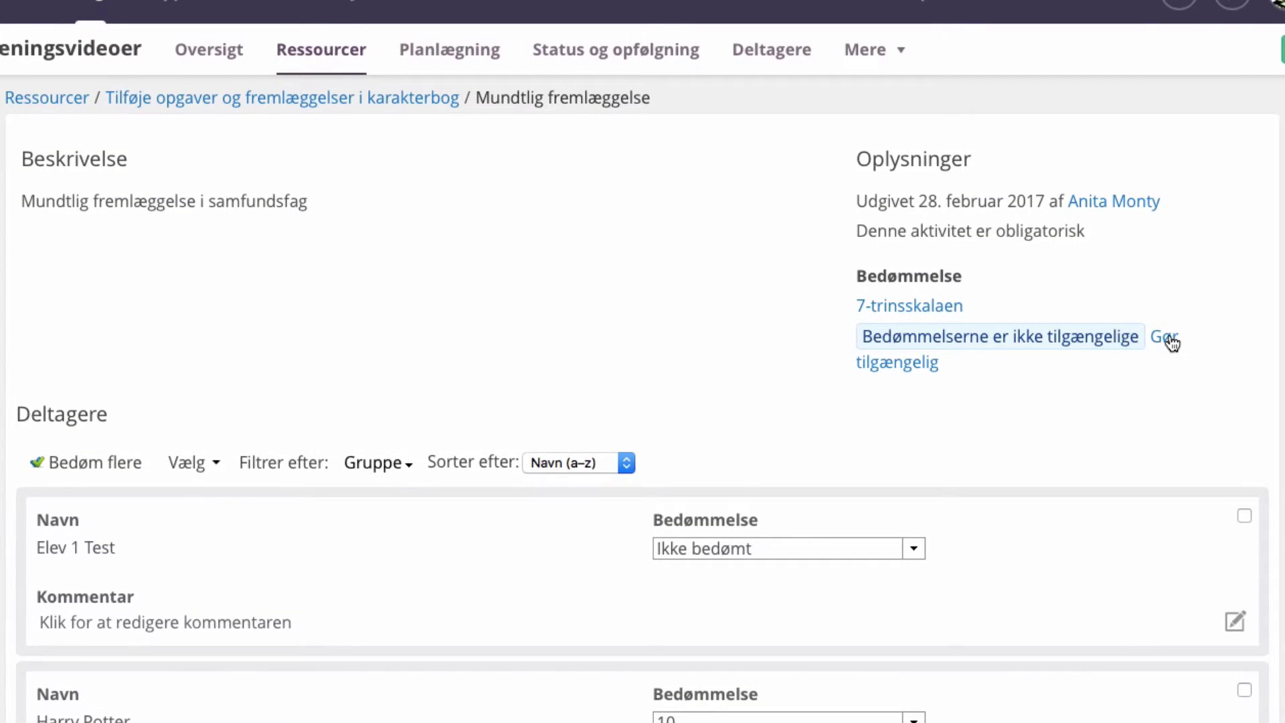
left_click(1171, 339)
left_click(619, 433)
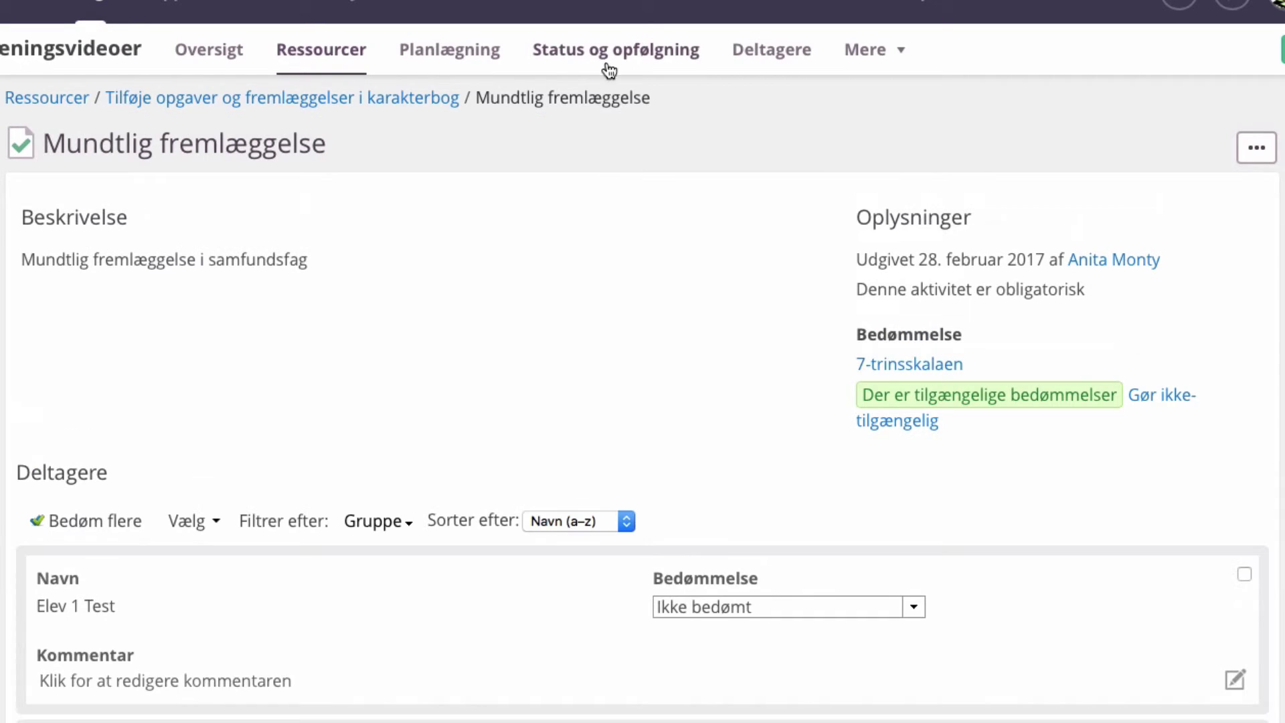
From the Karakterbog, open the second student's oral presentation grade and view the grade options without changing it
left_click(616, 55)
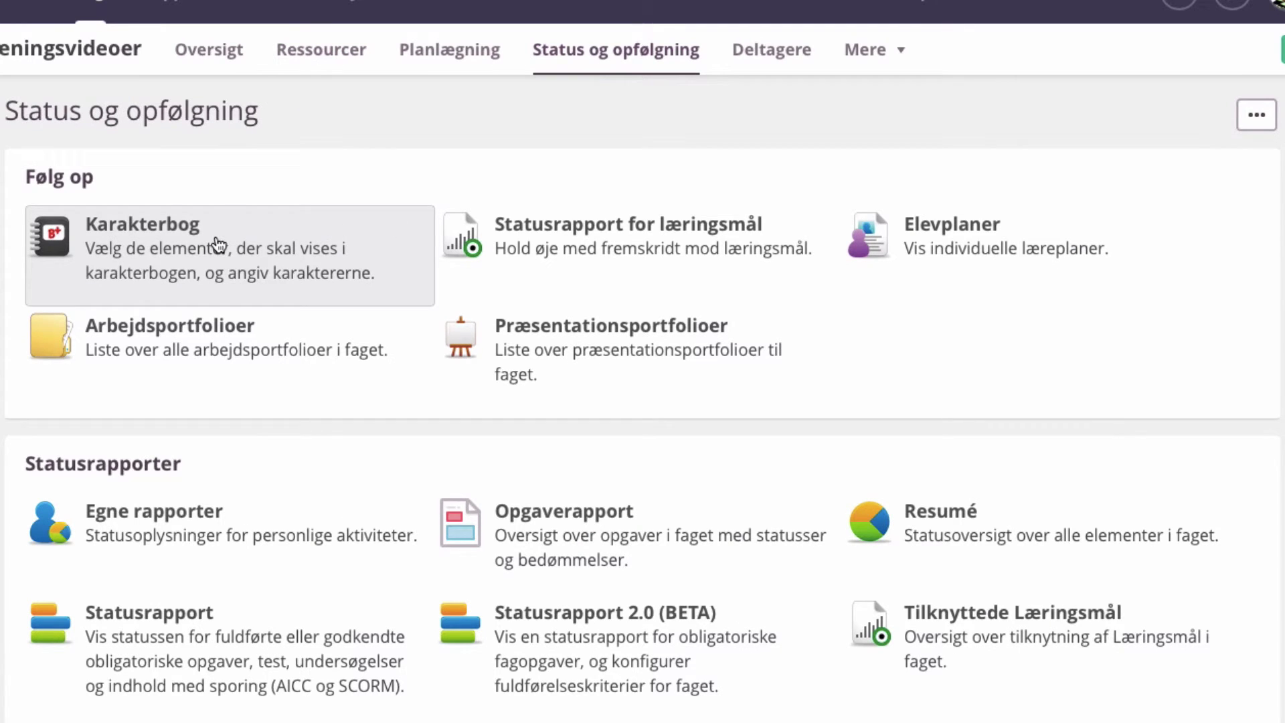
left_click(218, 244)
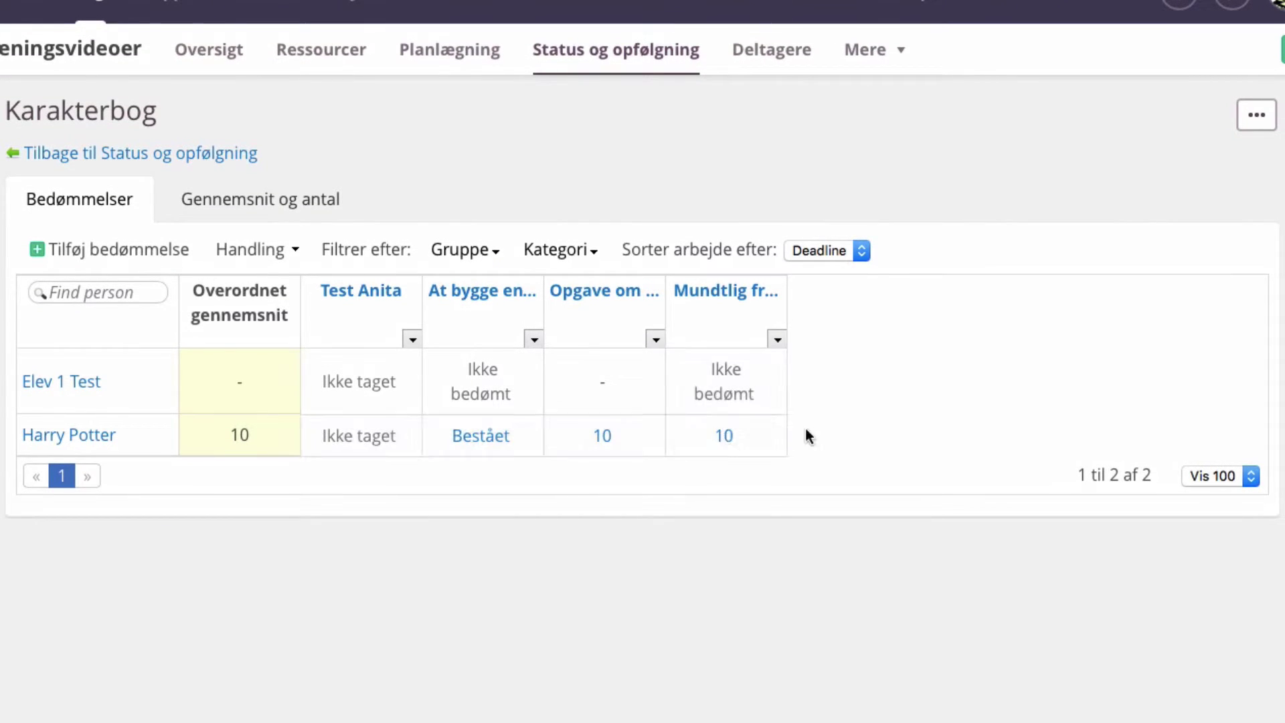
left_click(724, 436)
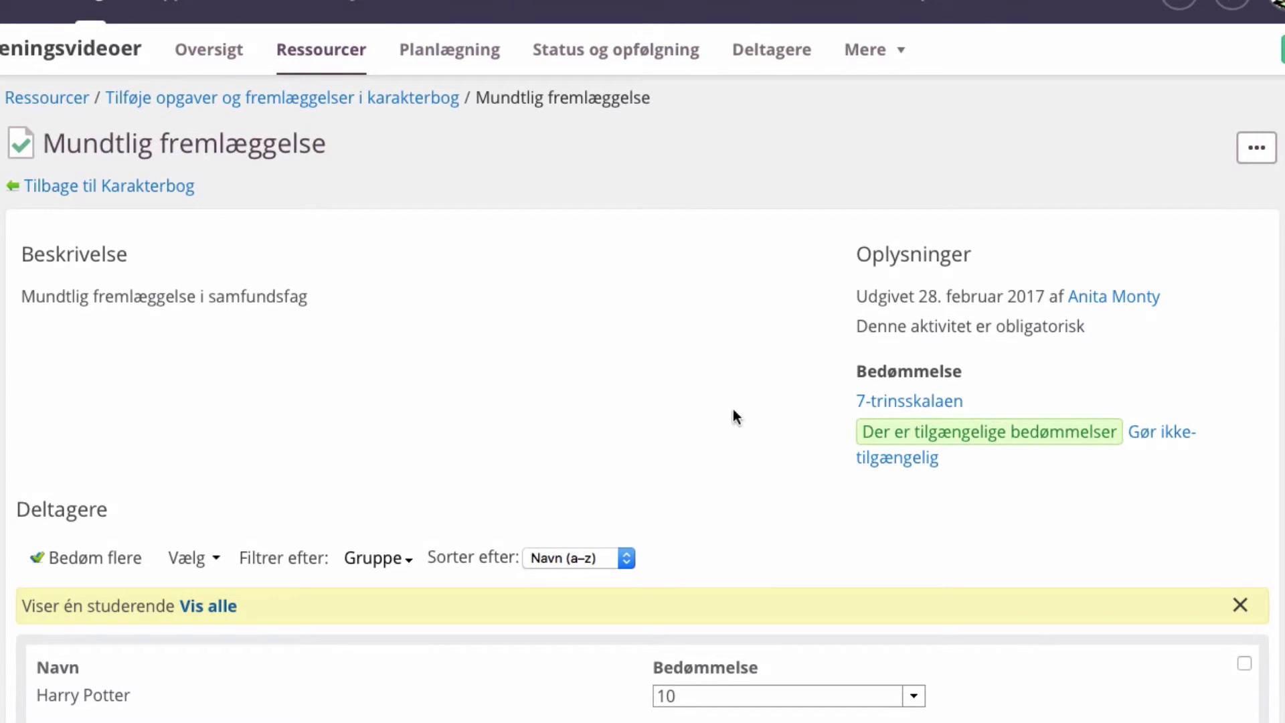
scroll(735, 442, "down", 3)
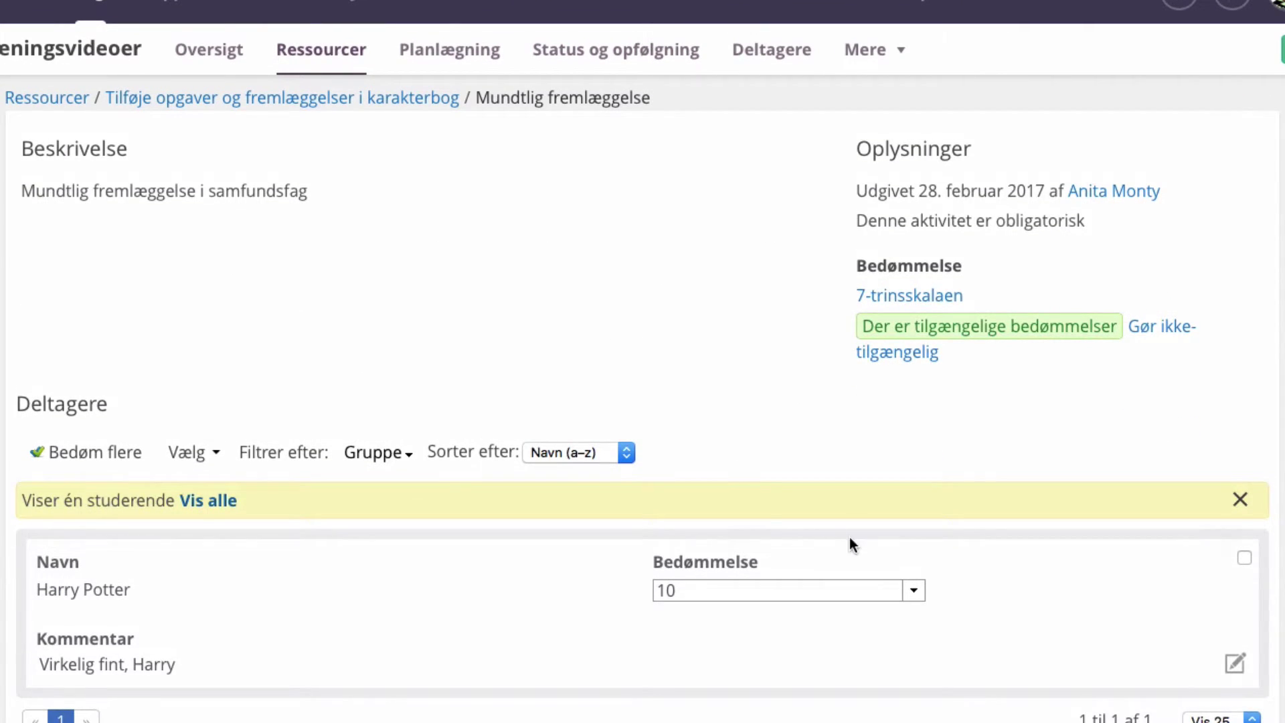
left_click(914, 592)
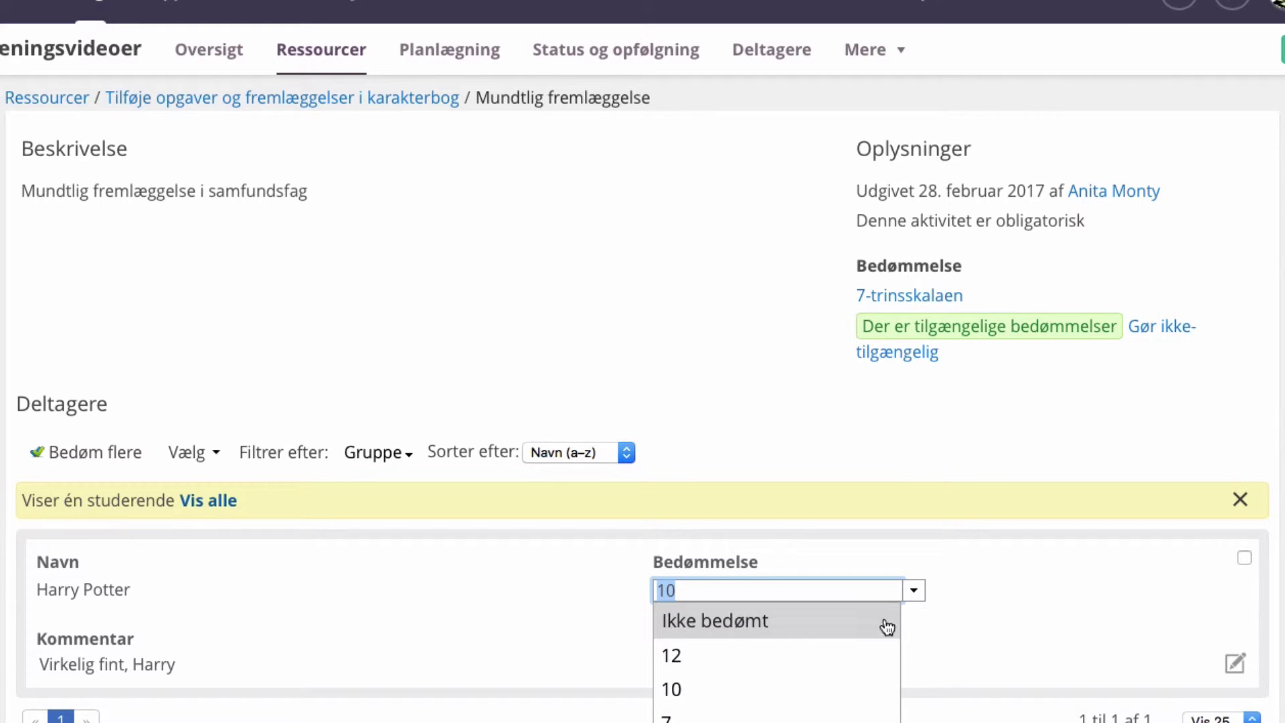
left_click(842, 459)
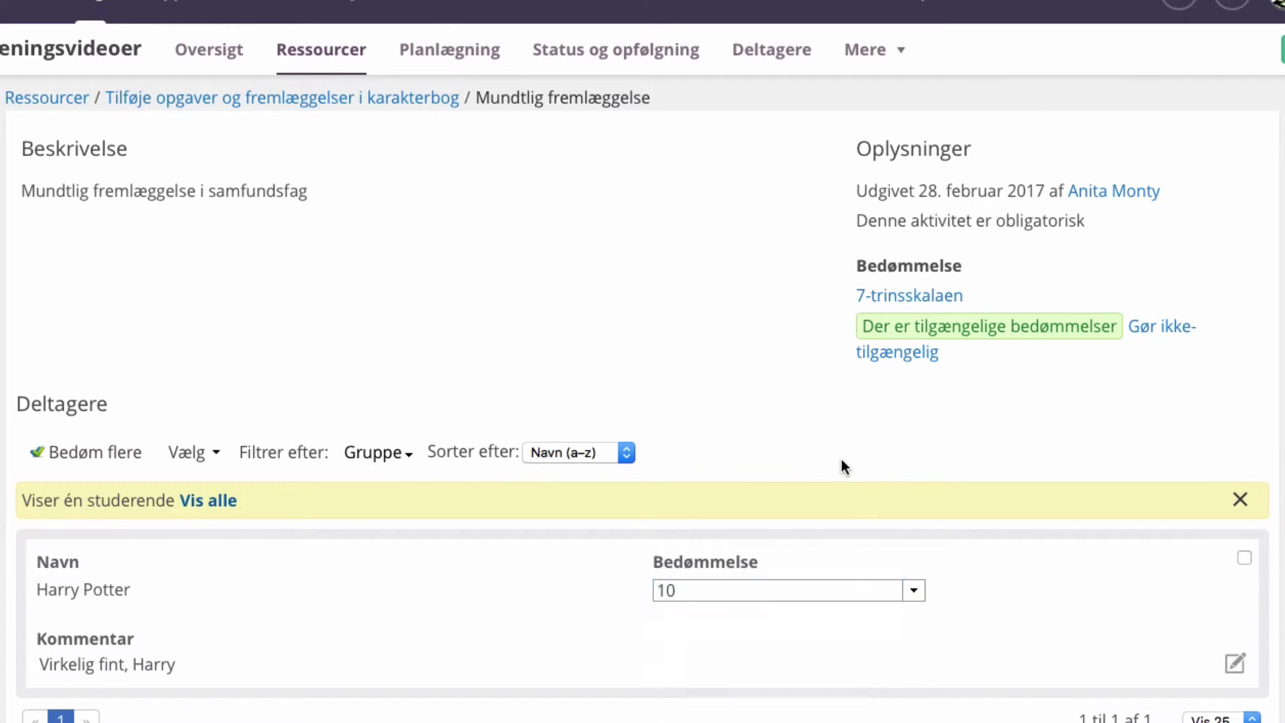
Go back to the Karakterbog under Status og opfølgning and review the students' grades
scroll(689, 354, "up", 3)
scroll(689, 354, "down", 3)
left_click(604, 59)
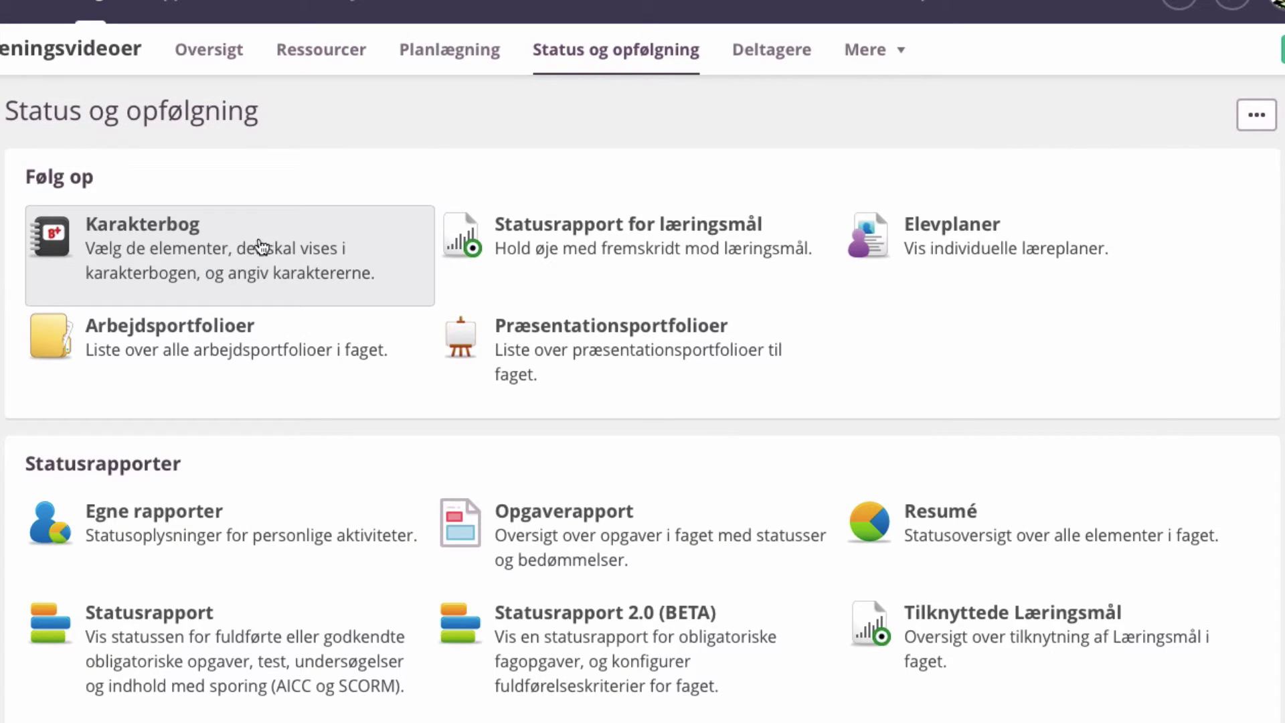
left_click(205, 268)
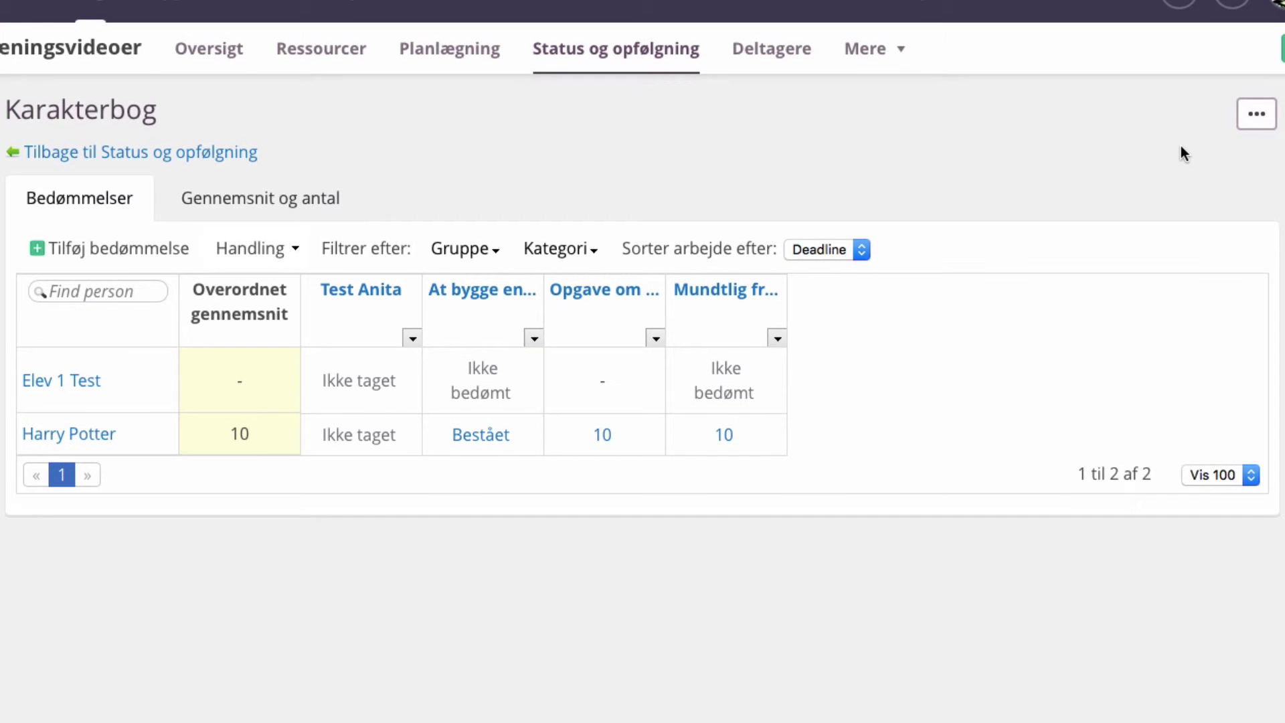
In the gradebook settings, add an assessment category titled "Skriftlig aflevering"
left_click(1263, 114)
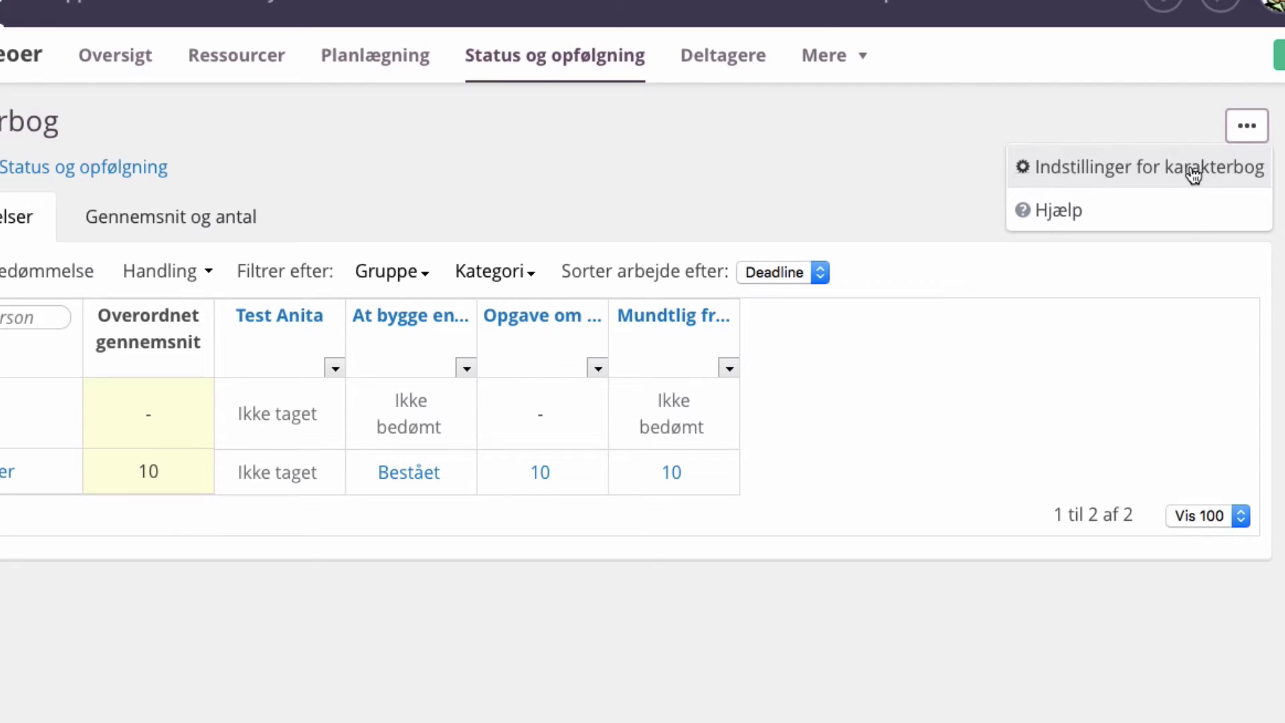
left_click(1133, 181)
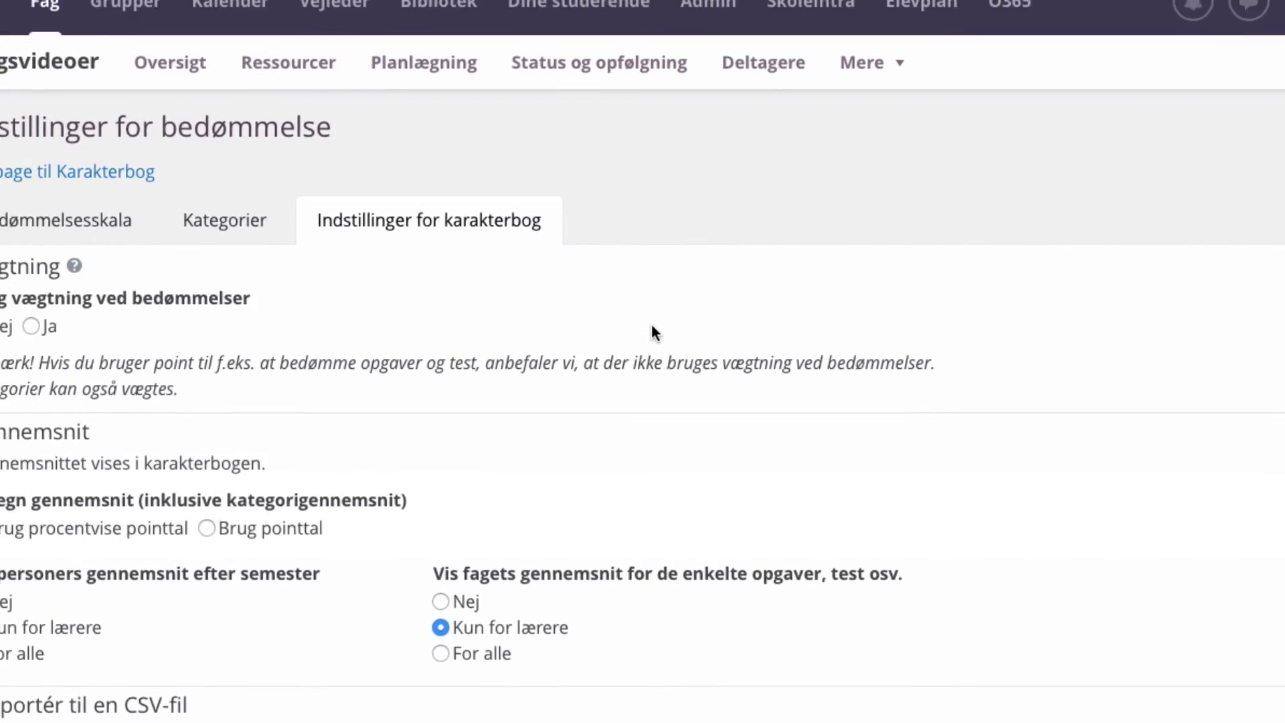
scroll(524, 296, "down", 1)
left_click(380, 153)
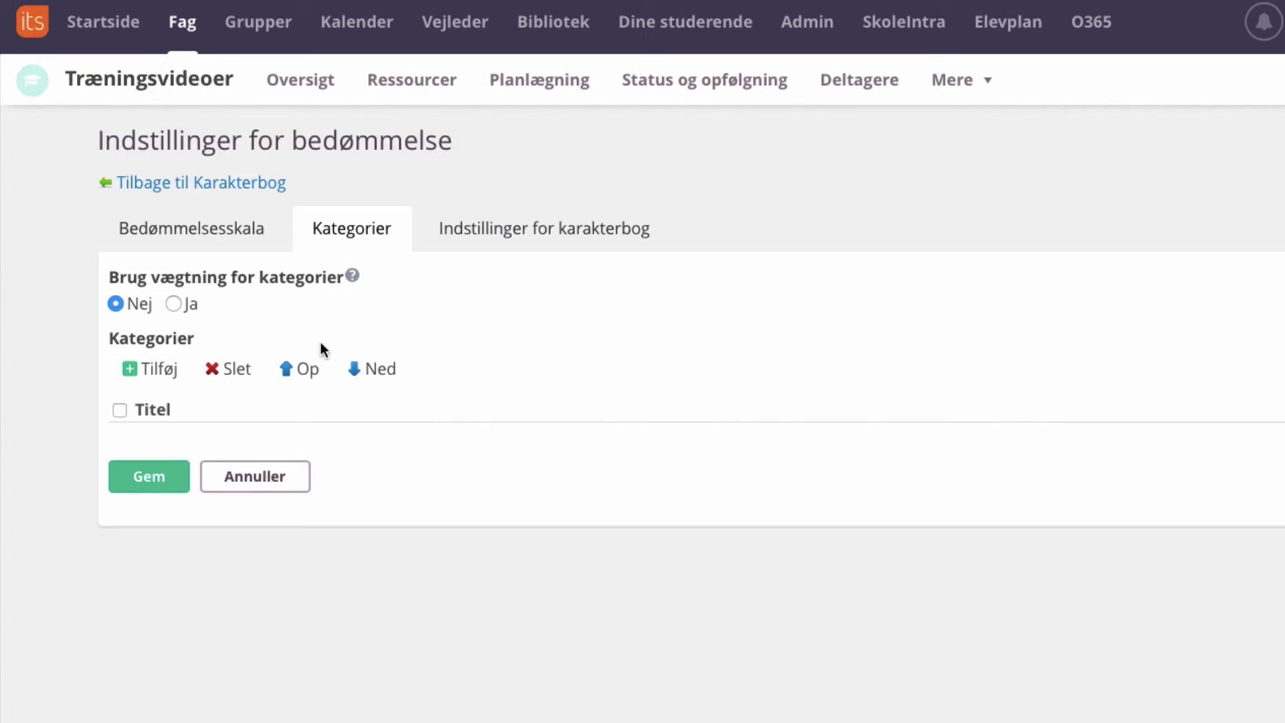
left_click(165, 373)
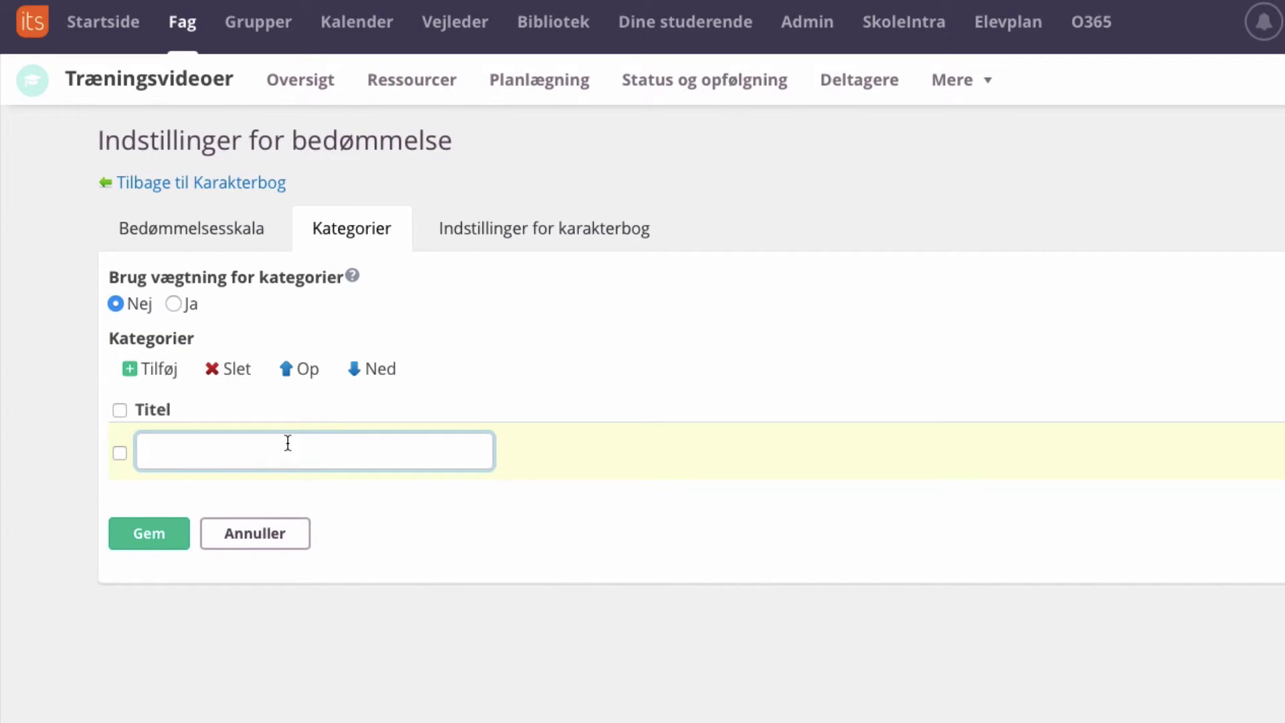
type("Skriftlig aflvering")
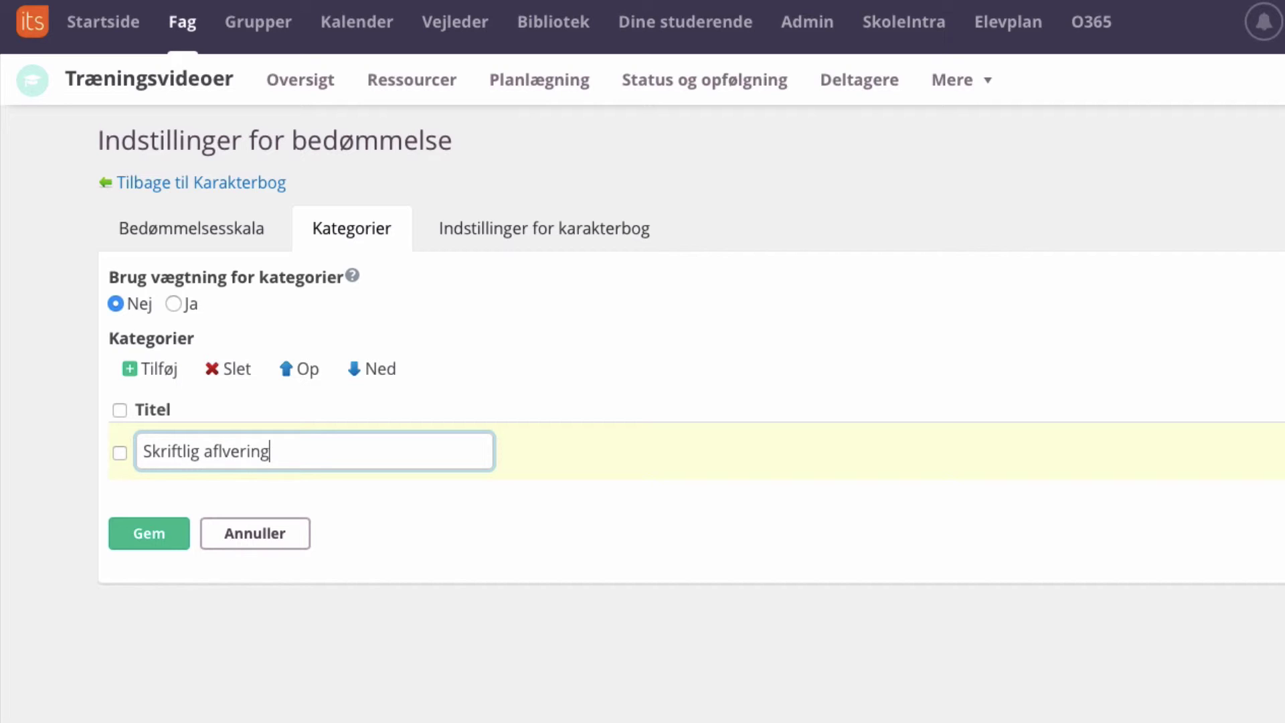
key("BackSpace")
key("BackSpace")
key("BackSpace")
key("BackSpace")
key("BackSpace")
key("BackSpace")
key("BackSpace")
type("evering")
Add a second category titled "Mundtlig fremlæggelse", save the categories and return to the Karakterbog
left_click(174, 377)
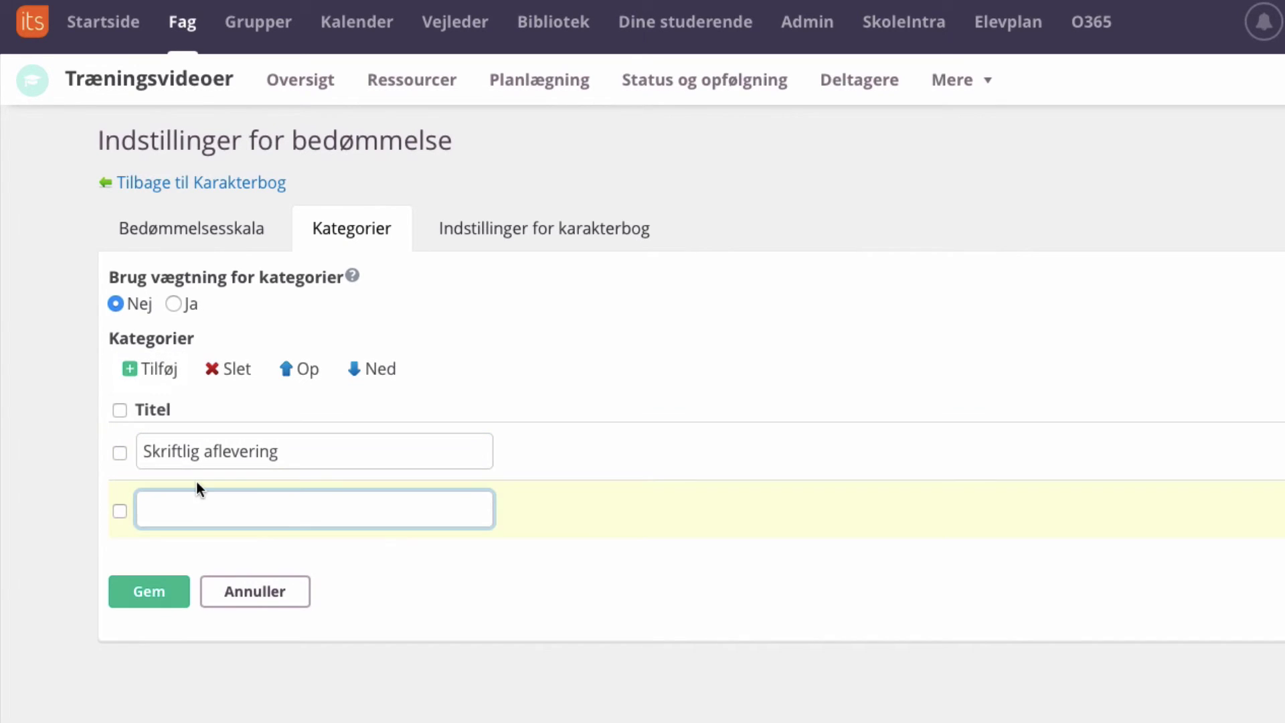
type("Mundtlig fremlæggelse")
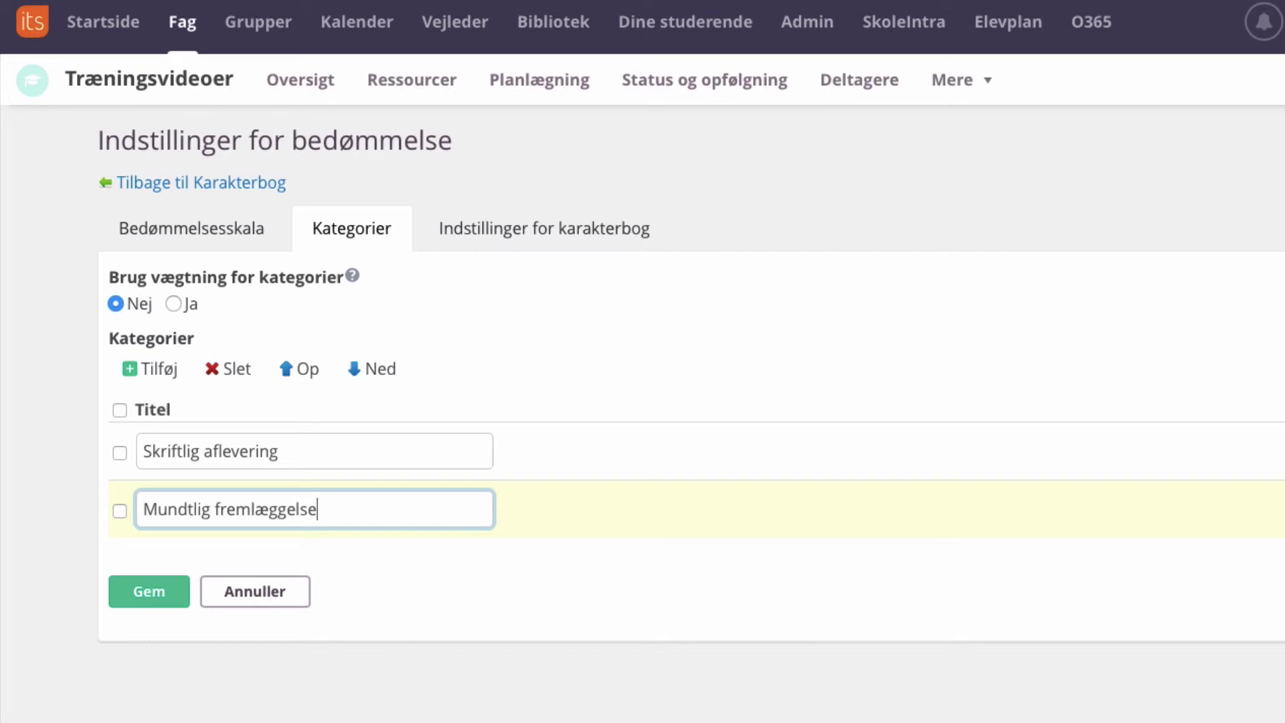
left_click(144, 592)
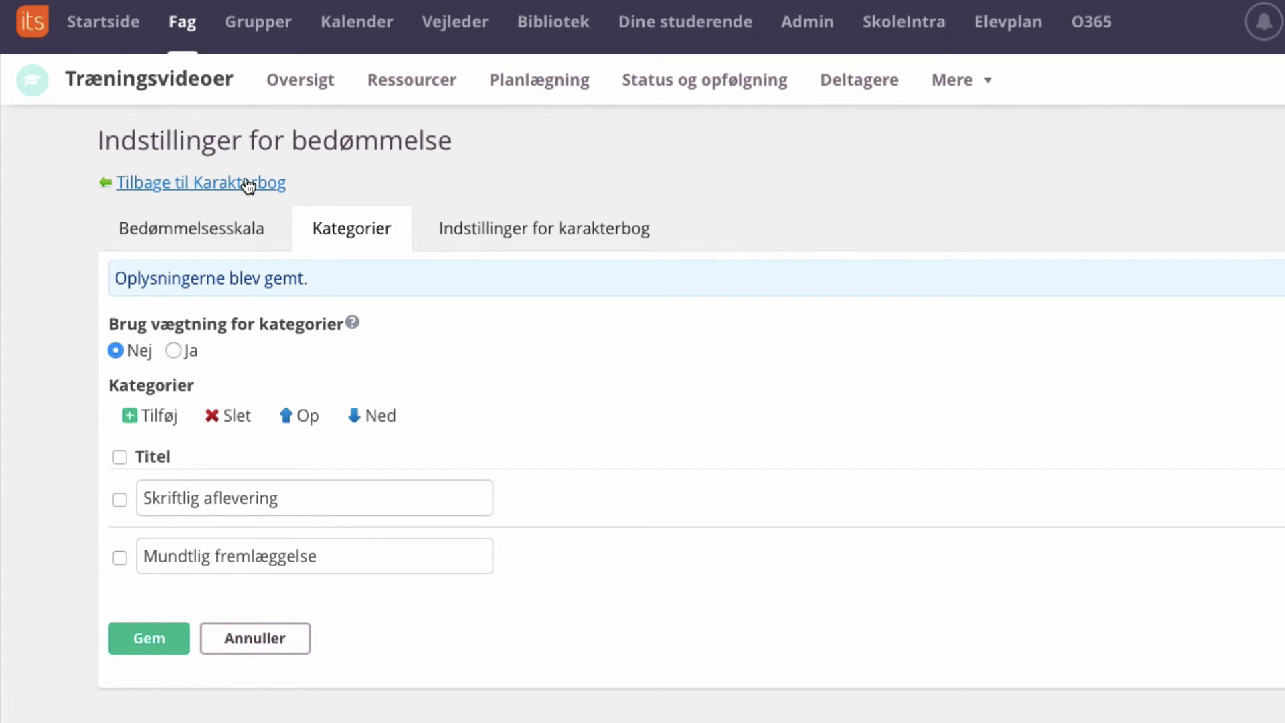
left_click(275, 188)
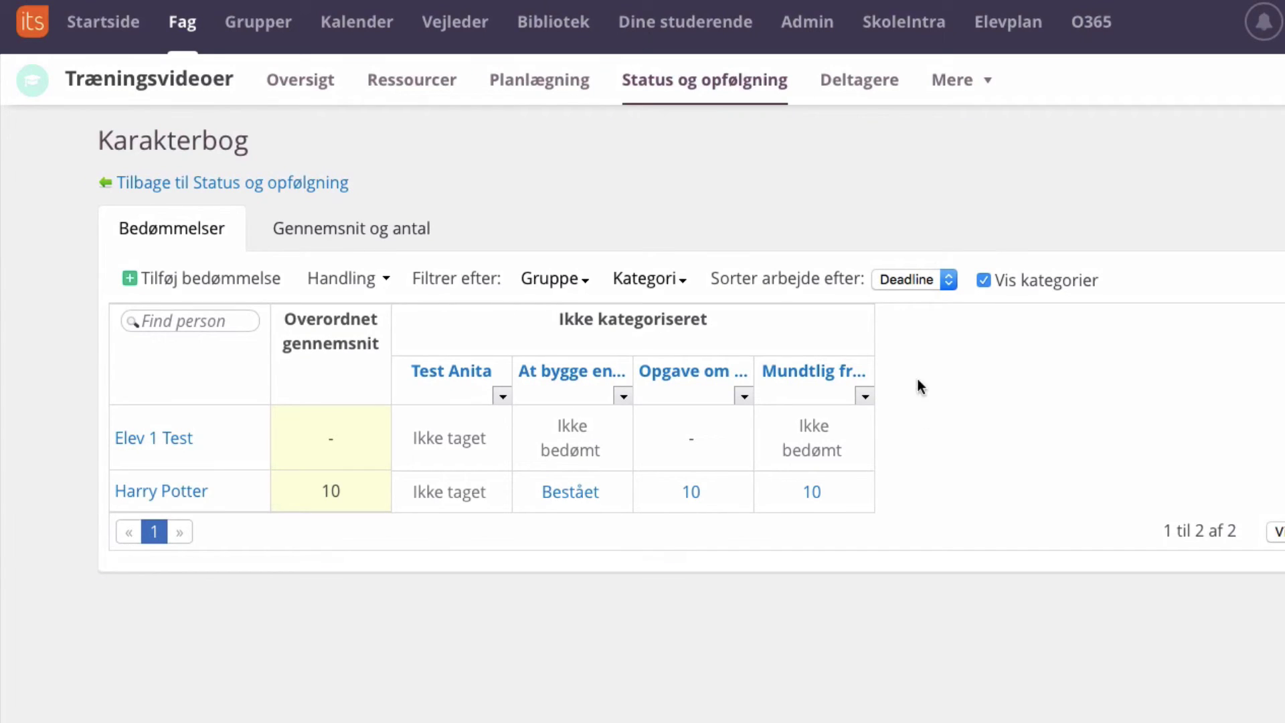
Assign the Mundtlig fremlæggelse assessment to the category Mundtlig fremlæggelse and save it
left_click(865, 398)
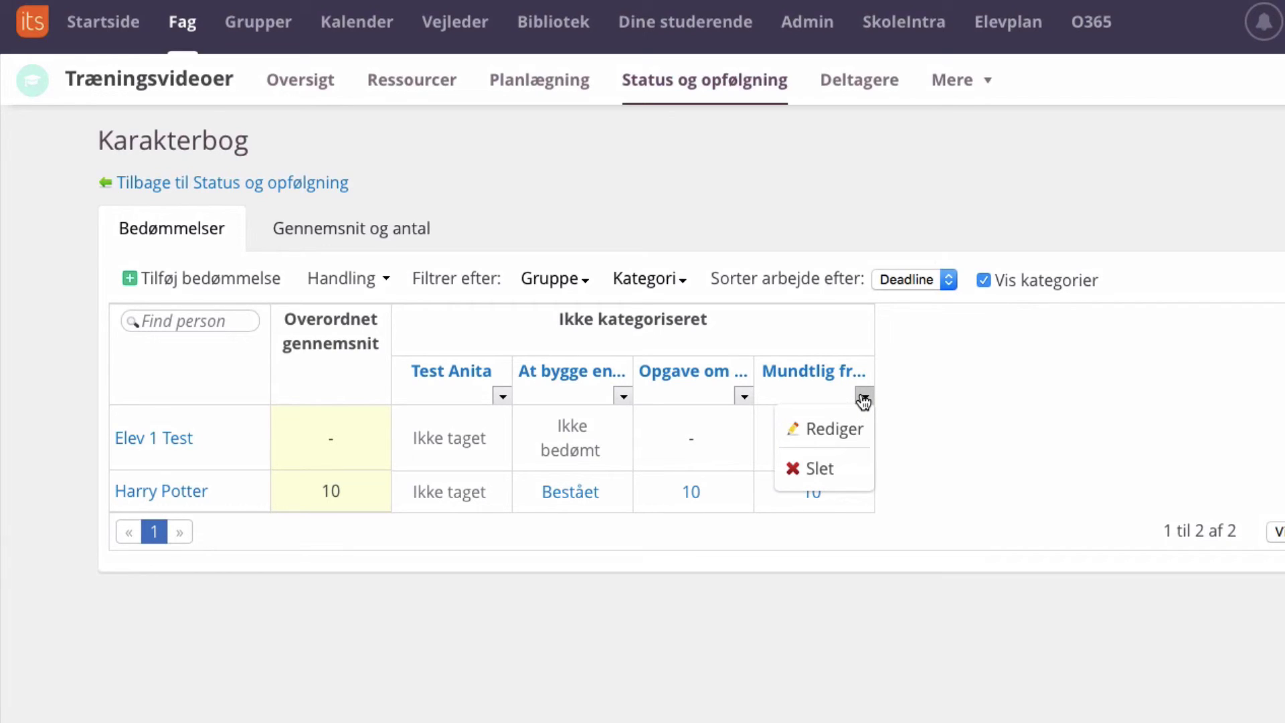
left_click(832, 431)
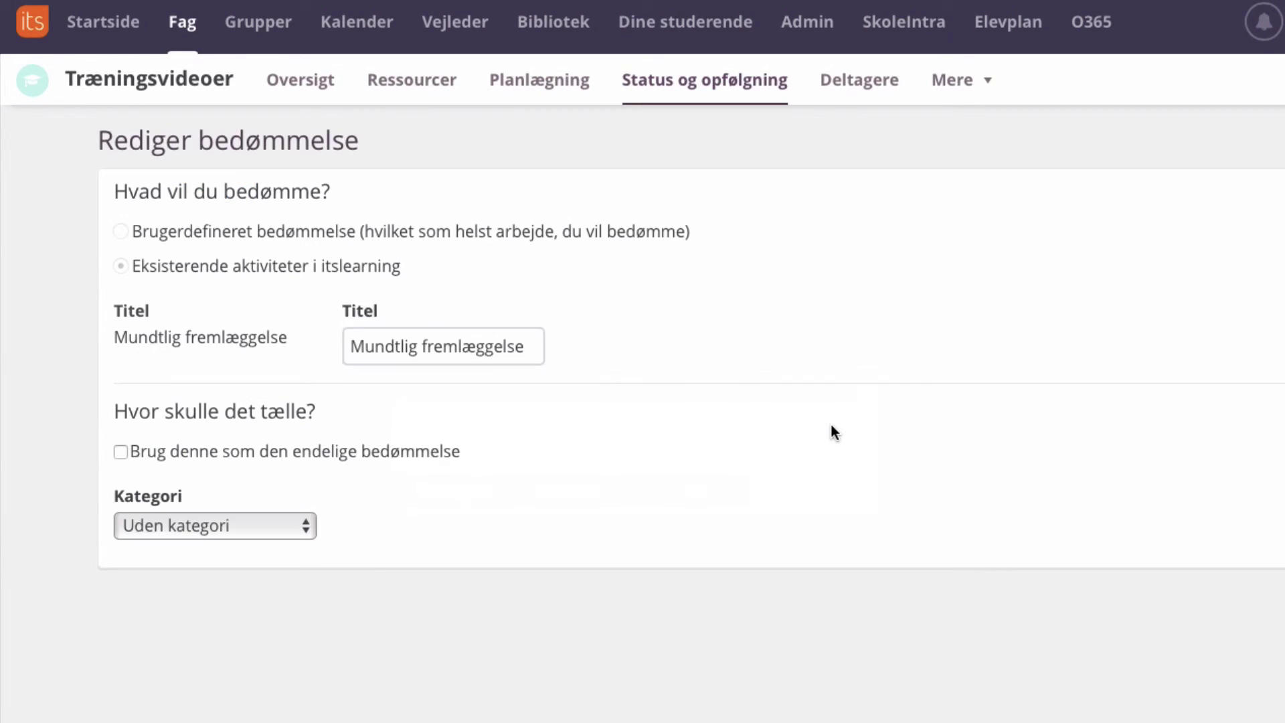
left_click(297, 514)
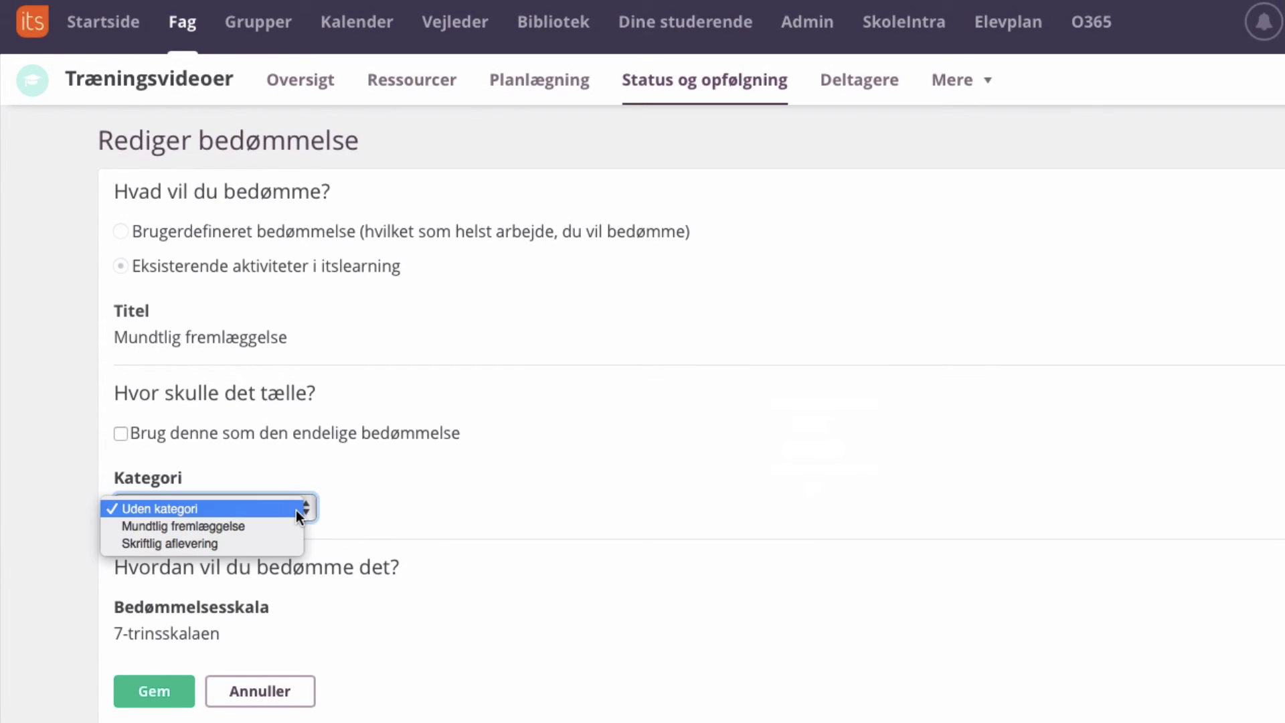
left_click(280, 527)
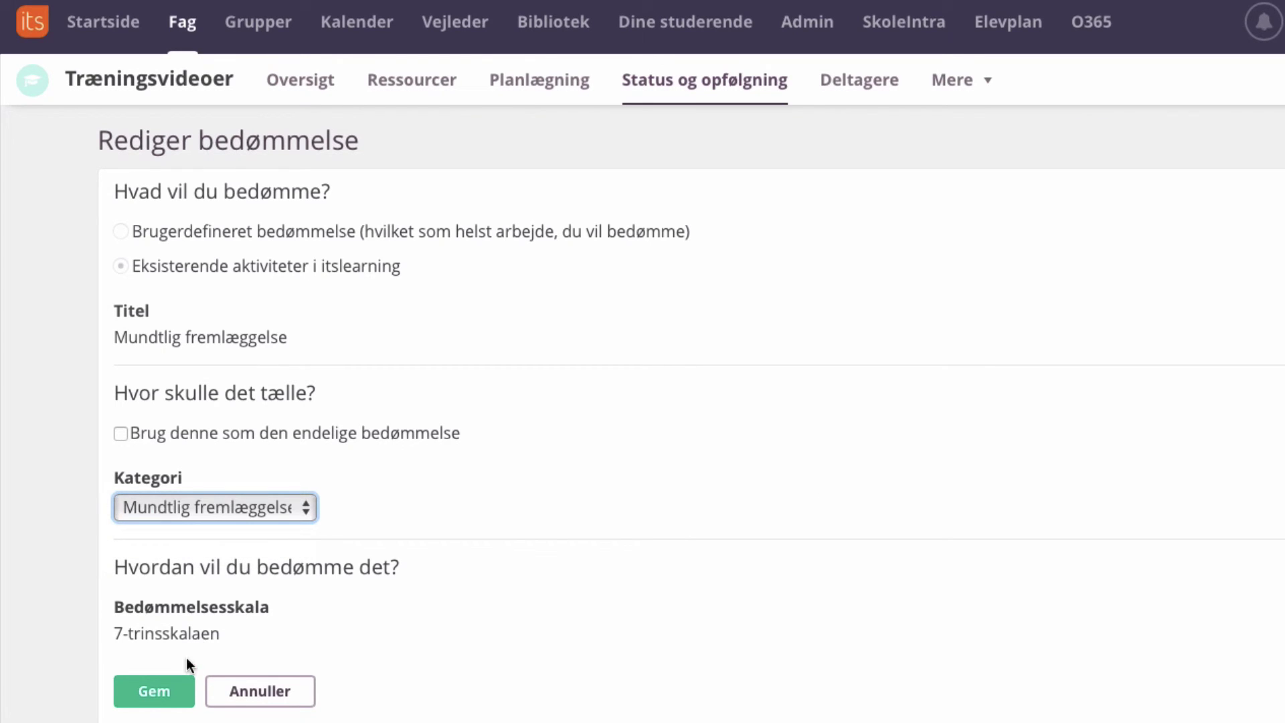
left_click(165, 691)
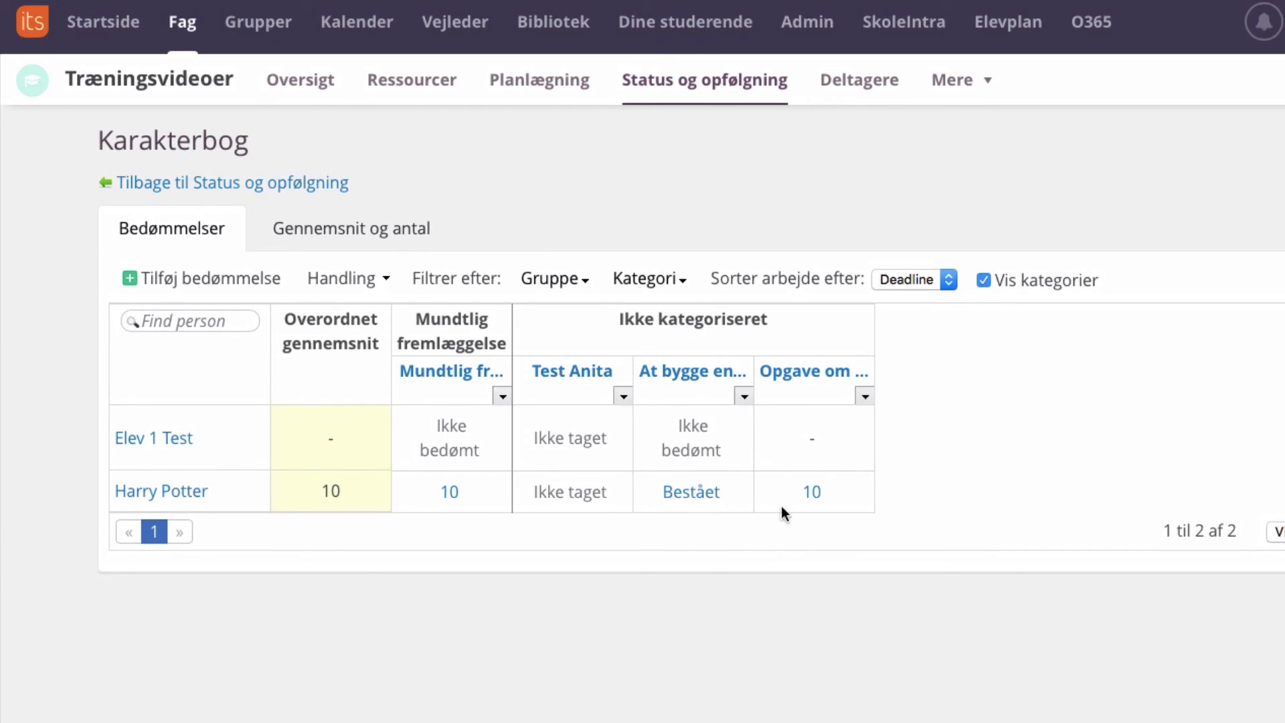
Assign the assessment "Opgave om teknisk tegning" to the category Skriftlig aflevering and save it
left_click(864, 397)
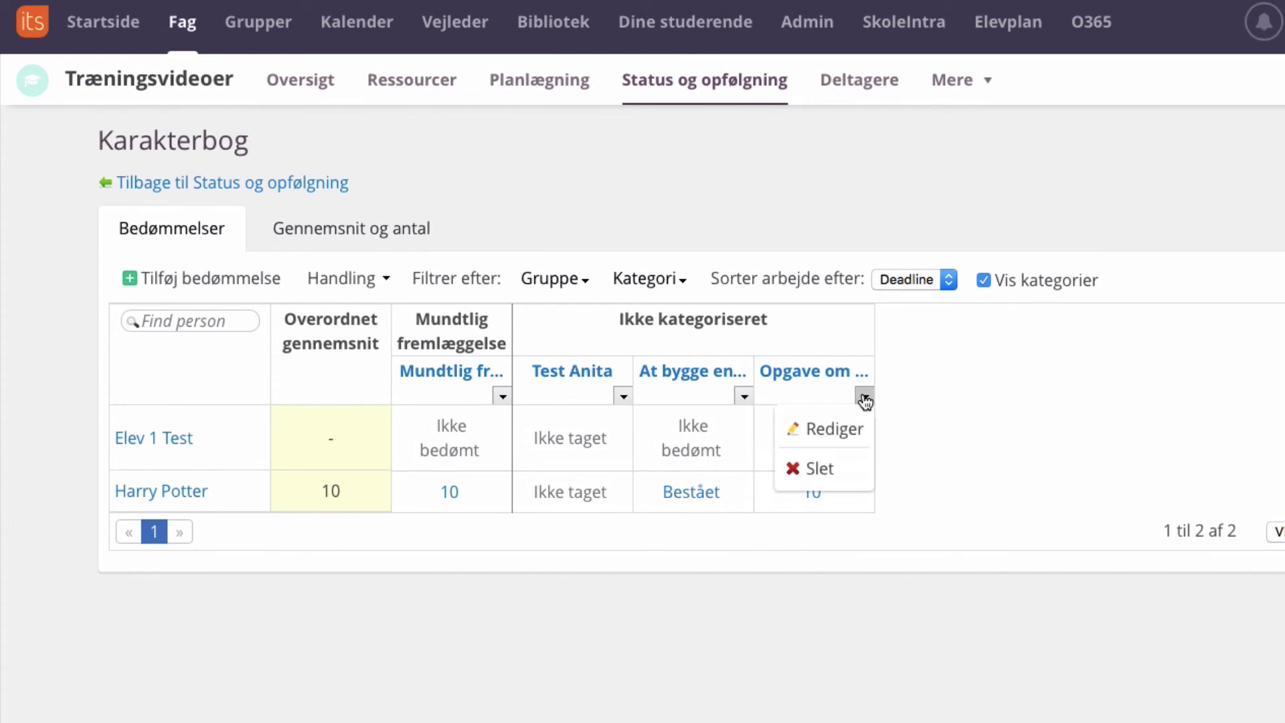
left_click(851, 429)
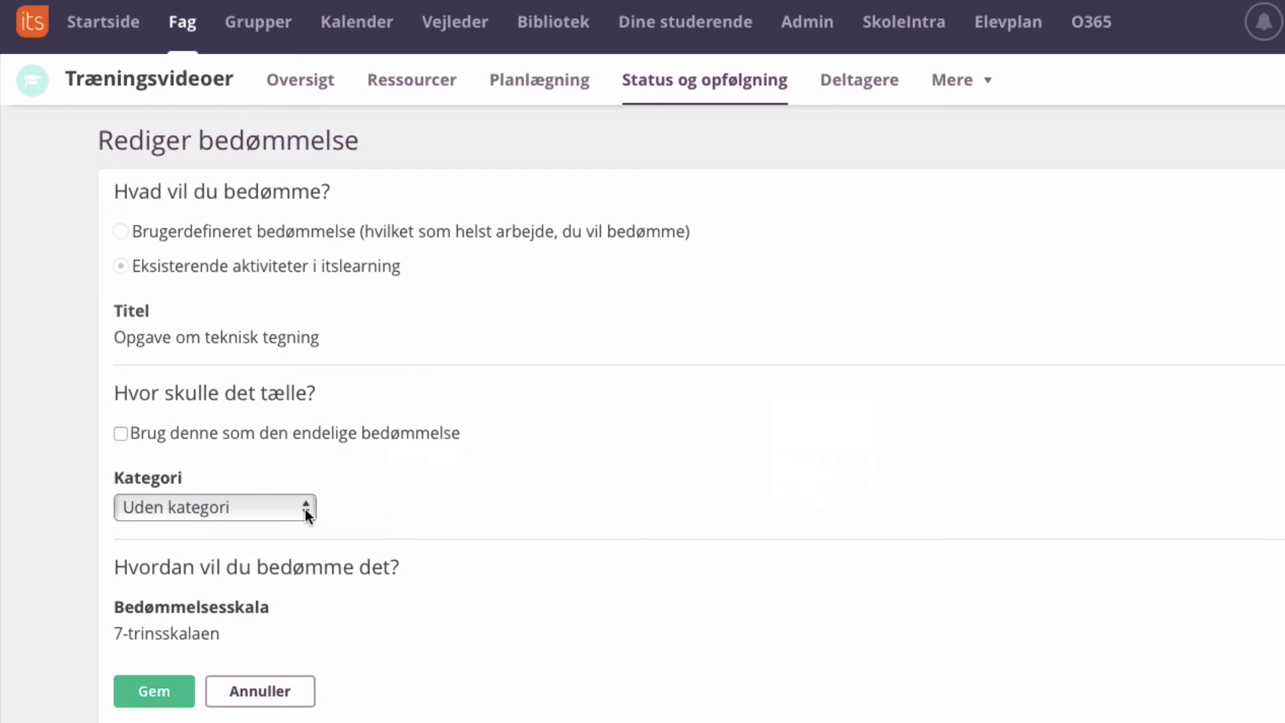
left_click(306, 508)
left_click(282, 542)
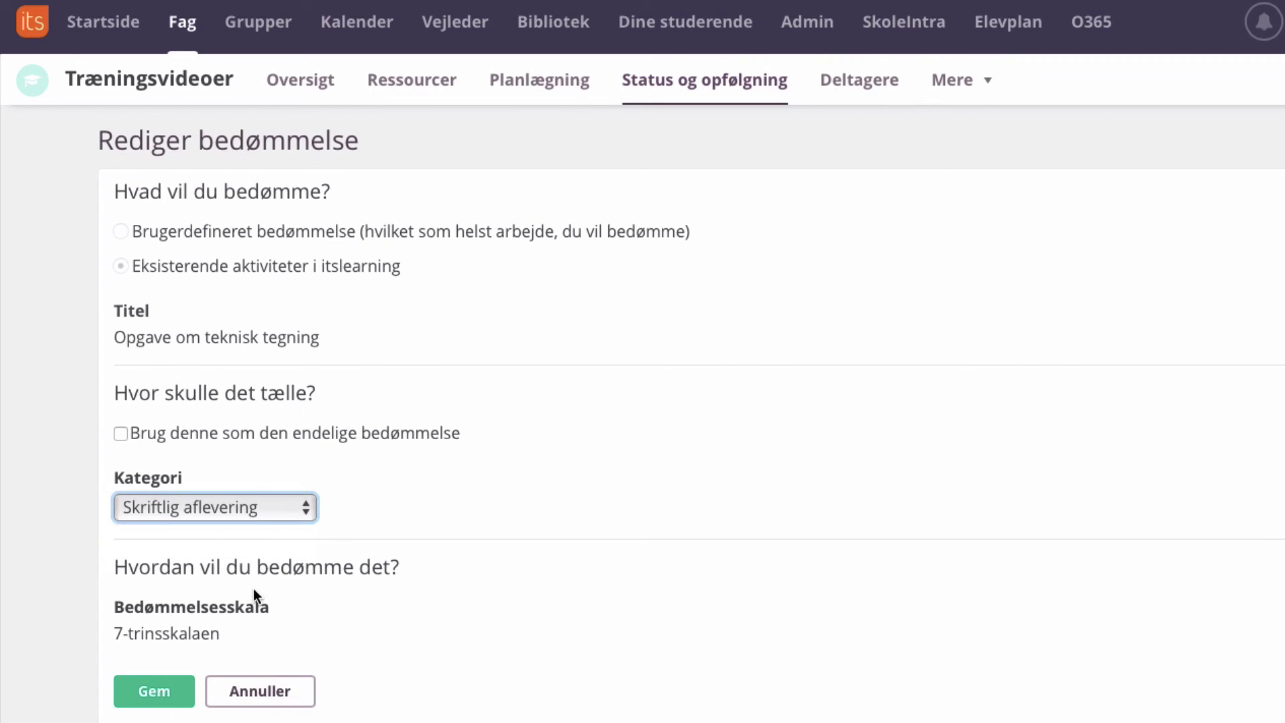
left_click(168, 693)
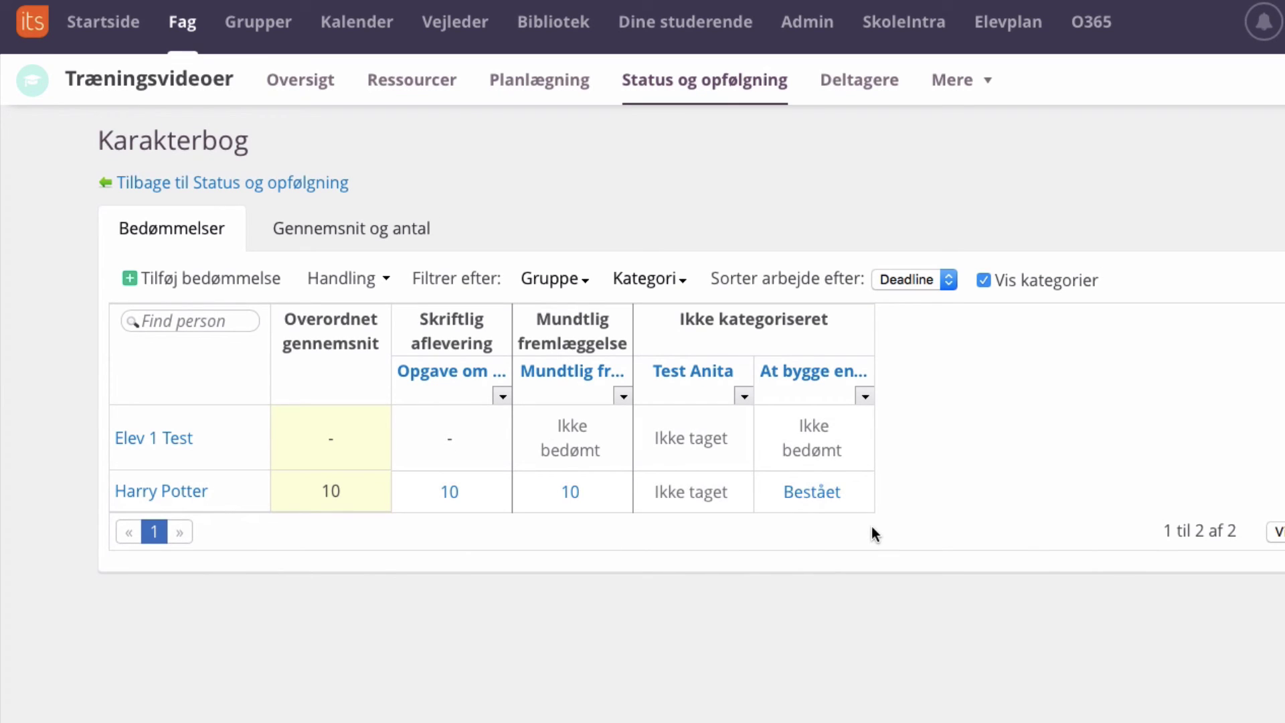
Assign the uncategorised test assessment to the category Skriftlig aflevering and save it
left_click(743, 397)
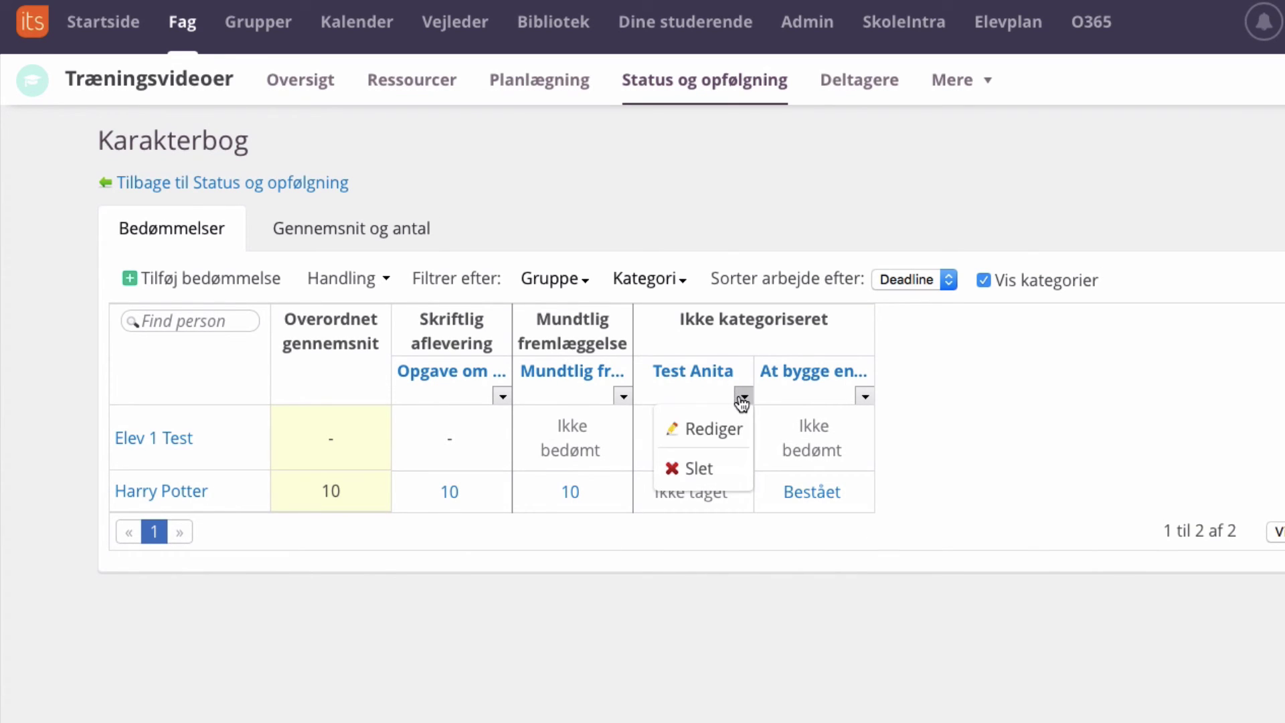
left_click(722, 432)
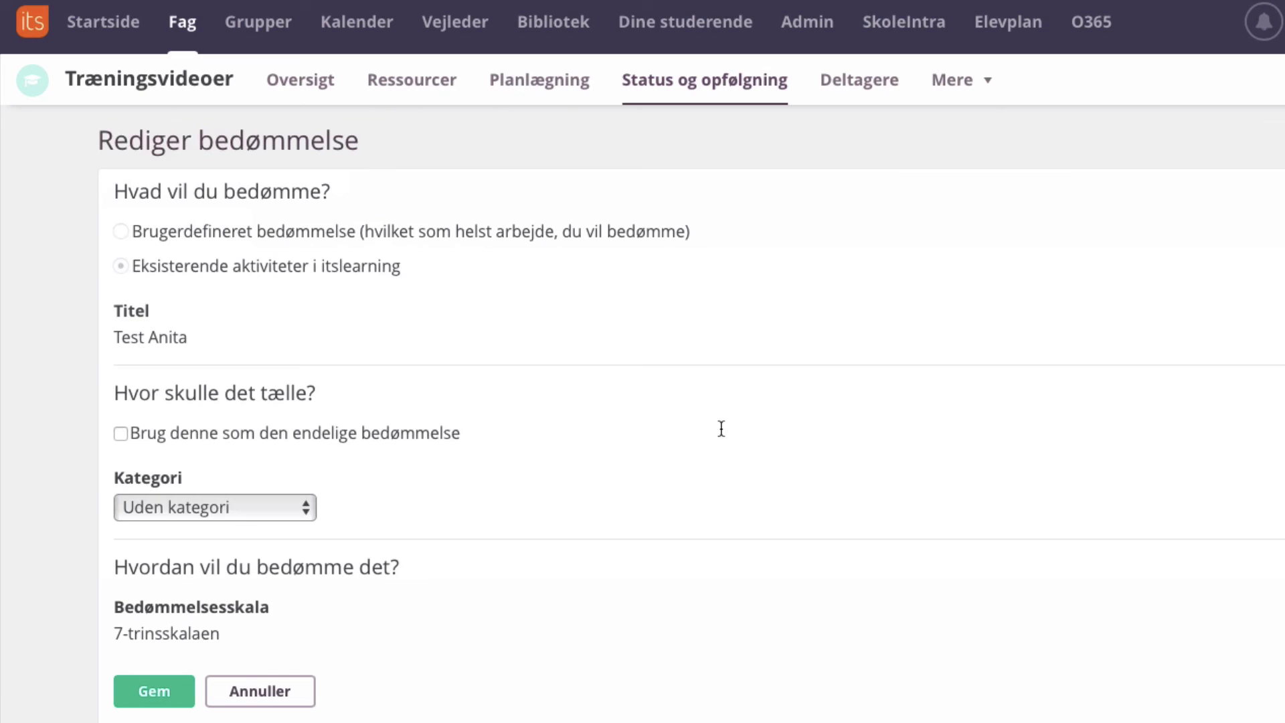
left_click(306, 510)
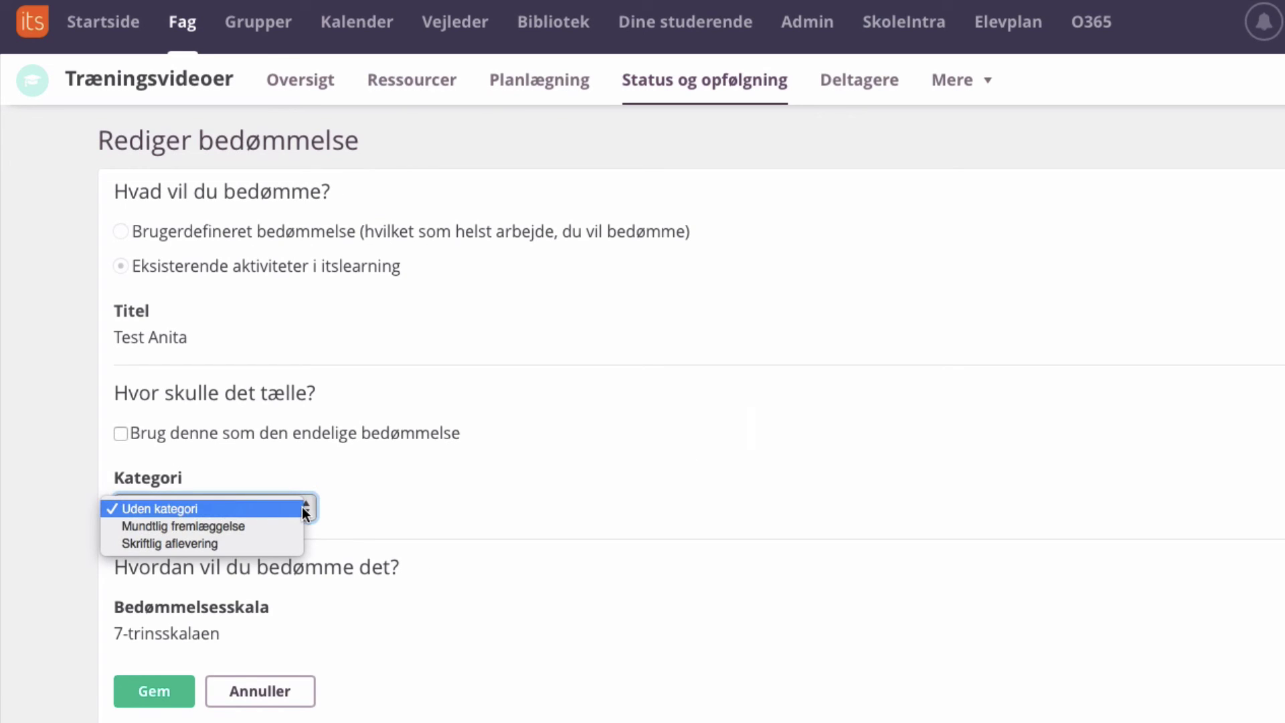
left_click(251, 561)
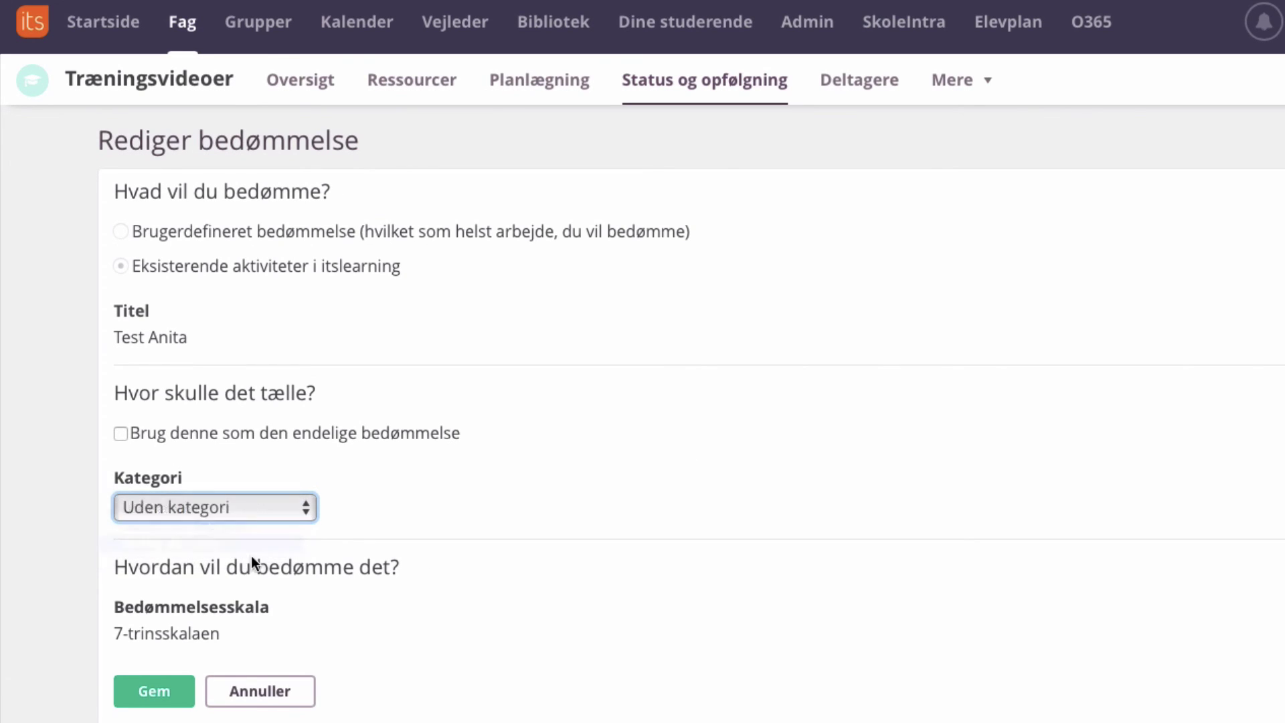
left_click(168, 697)
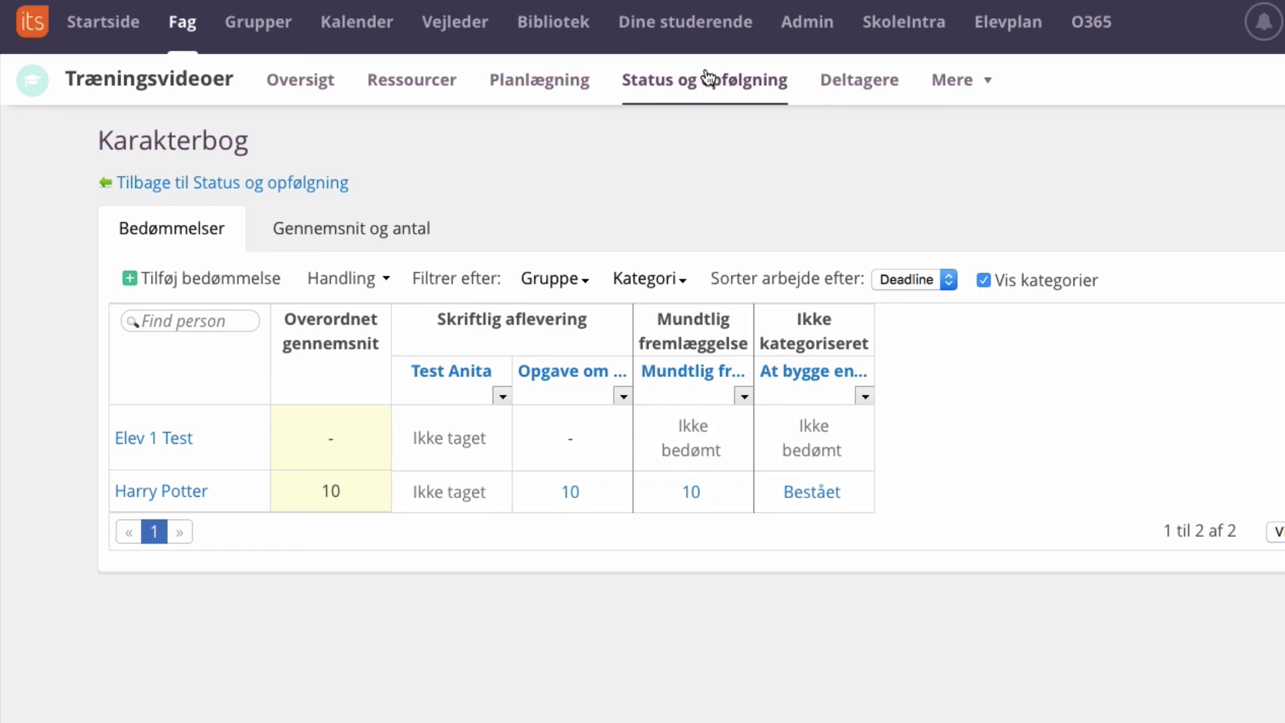
Return to the Planlægning overview of the course
left_click(568, 85)
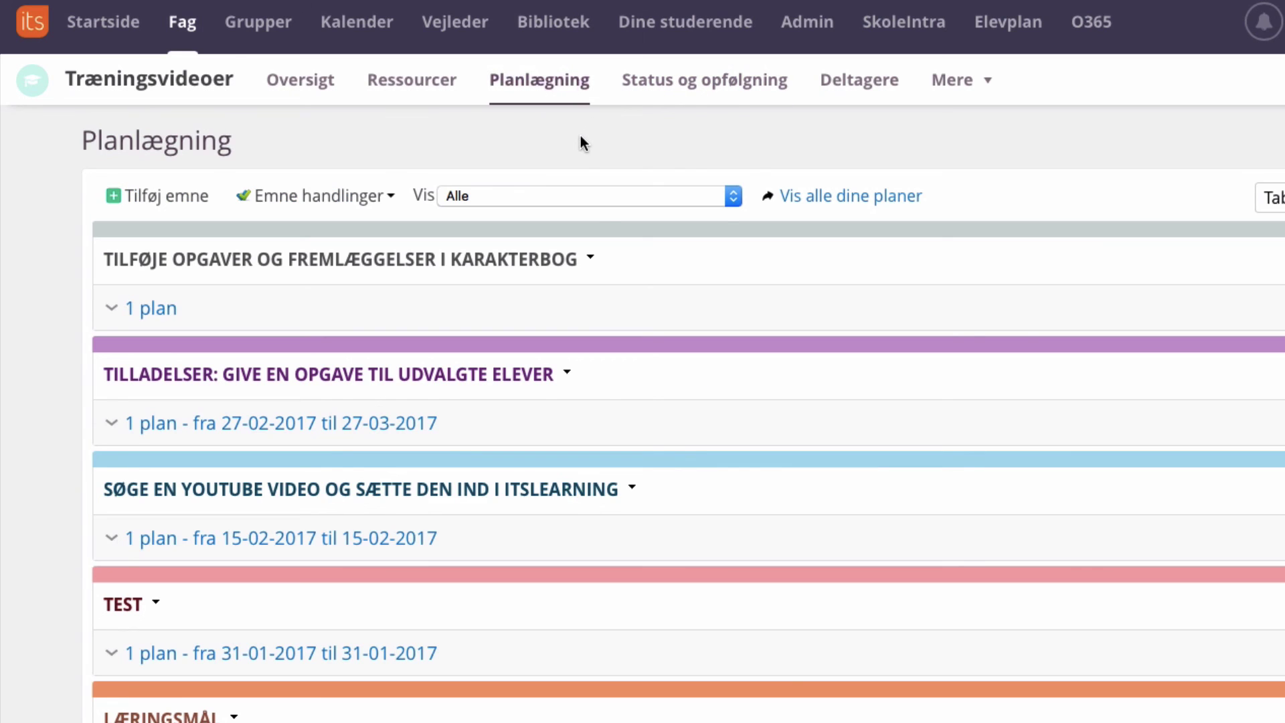